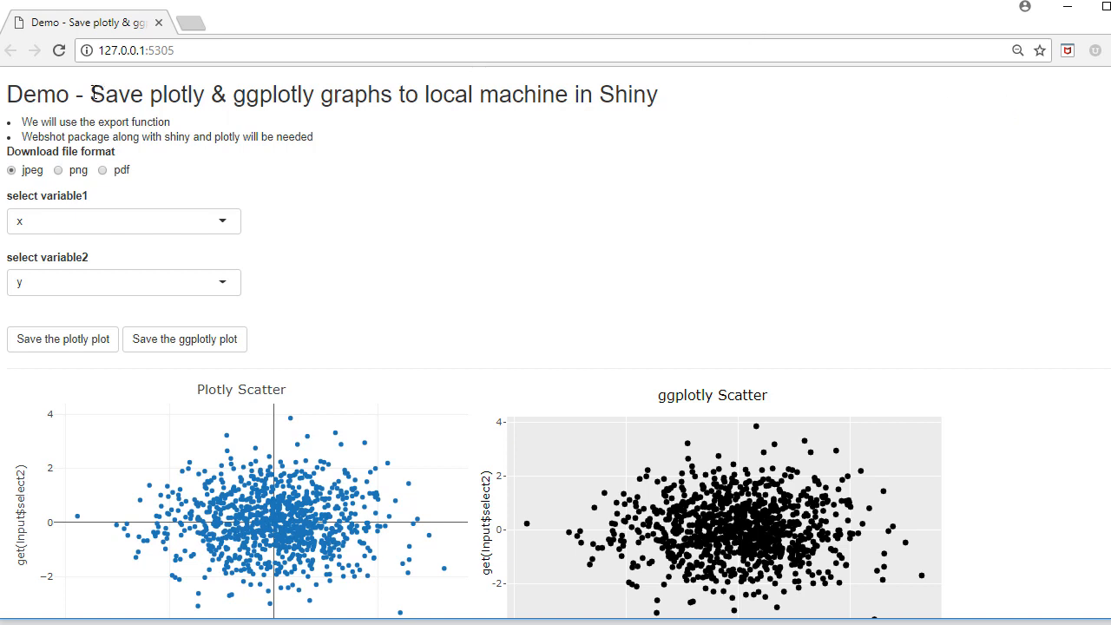
# Highlight the app title, export function and webshot mentions, and check the variable1 choices keeping x.
pyautogui.moveTo(91, 94); pyautogui.dragTo(658, 102)
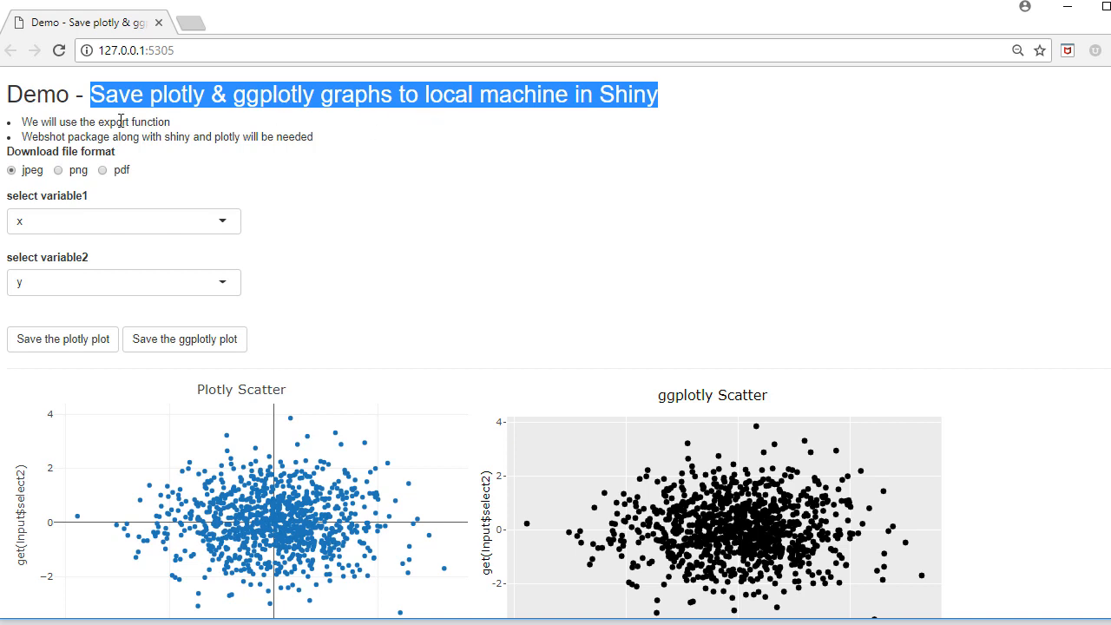
pyautogui.moveTo(92, 121); pyautogui.dragTo(148, 124)
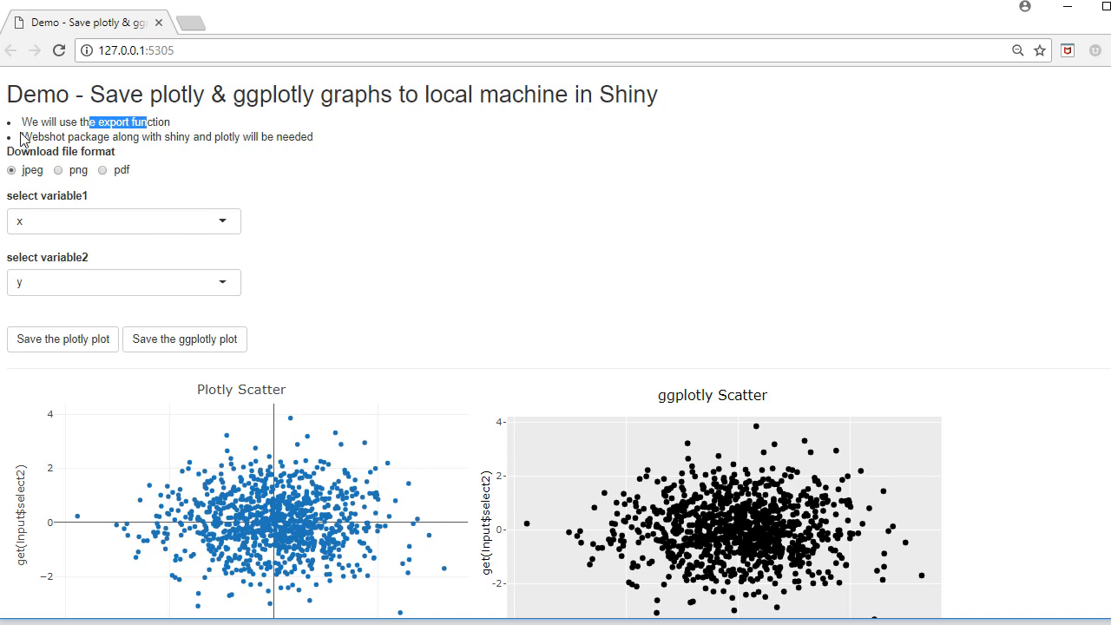
pyautogui.moveTo(38, 137); pyautogui.dragTo(89, 137)
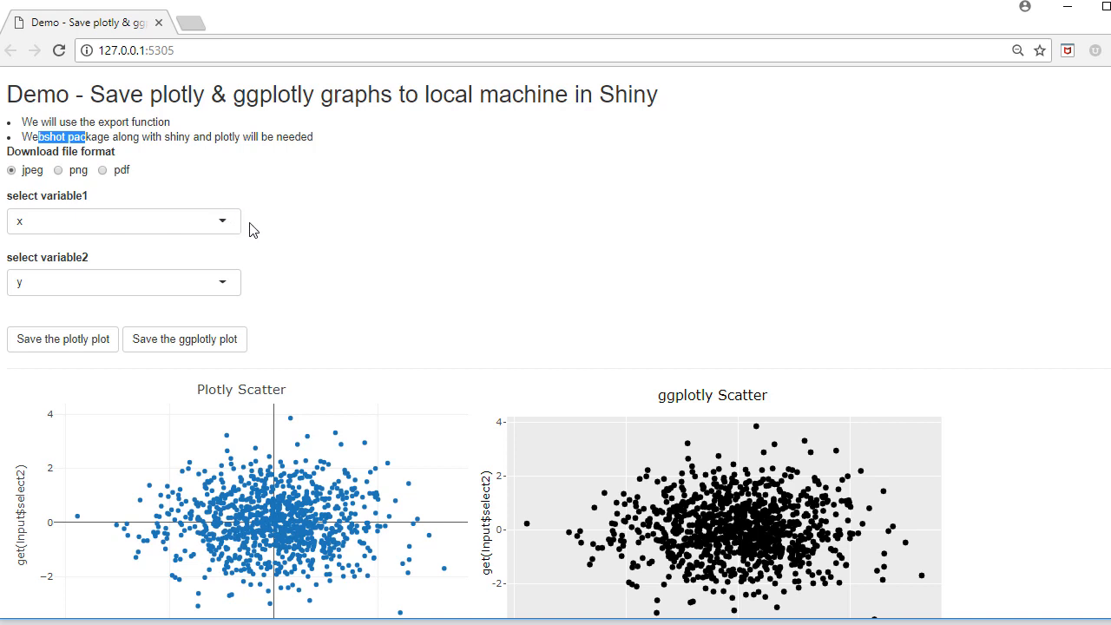
pyautogui.click(224, 221)
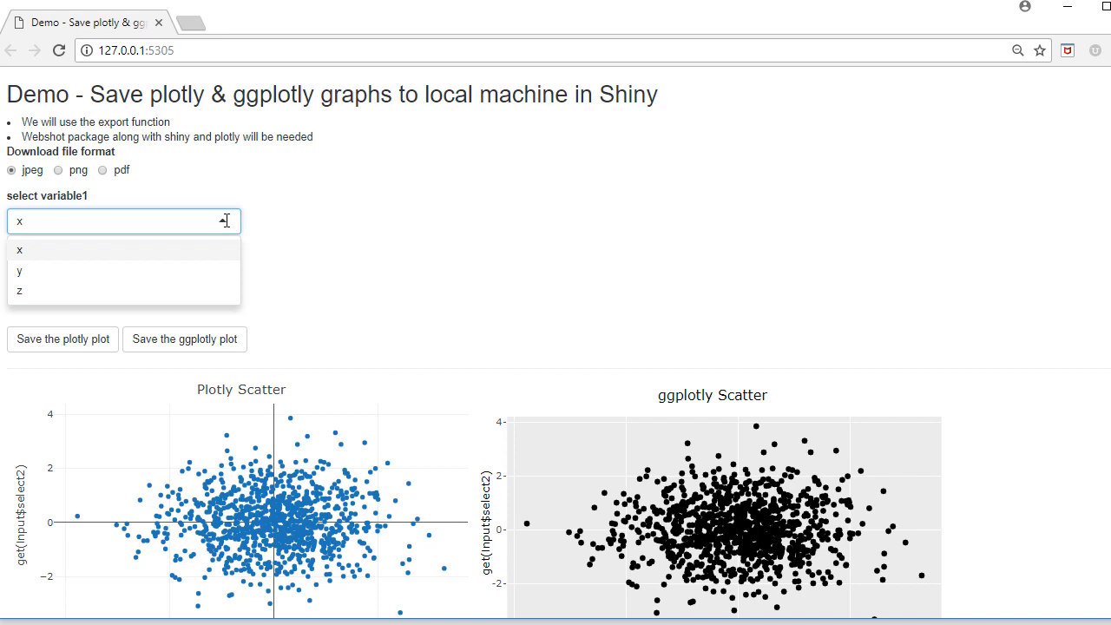
pyautogui.click(303, 234)
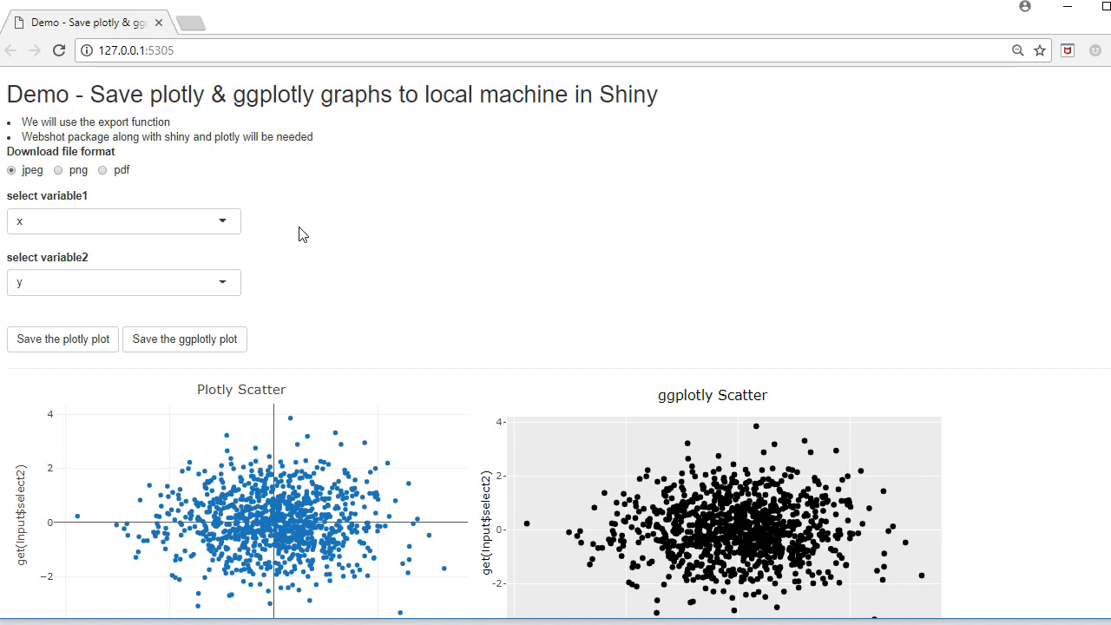
# Enlarge the page zoom and save both the plotly and ggplotly scatter plots as images.
pyautogui.hotkey('ctrl', '+')
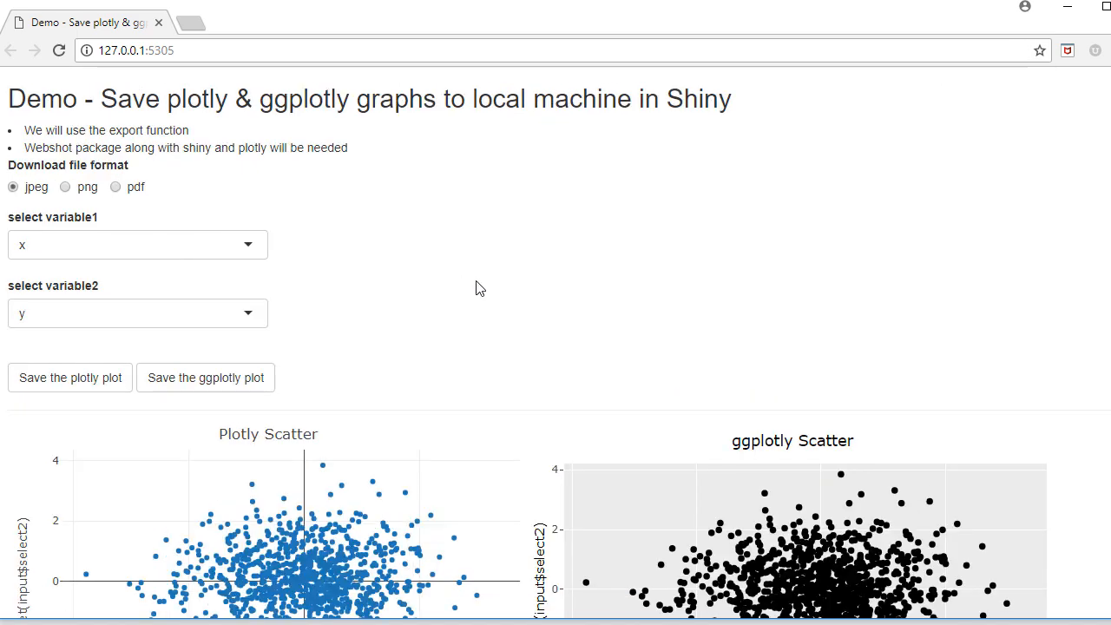
pyautogui.scroll(-2, 480, 288)
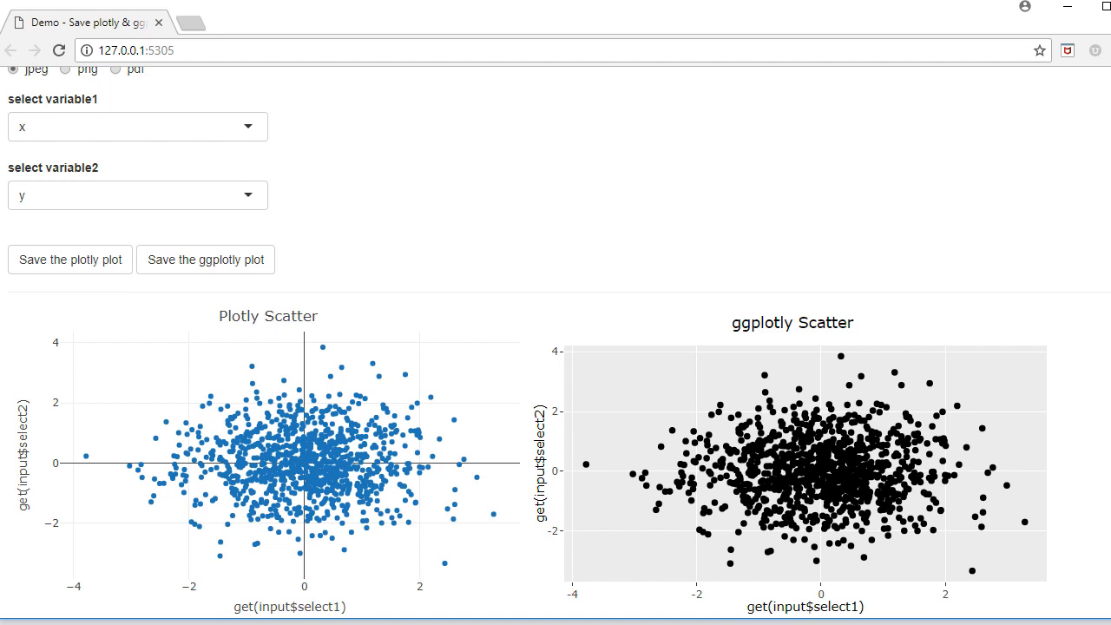
pyautogui.scroll(3, 556, 347)
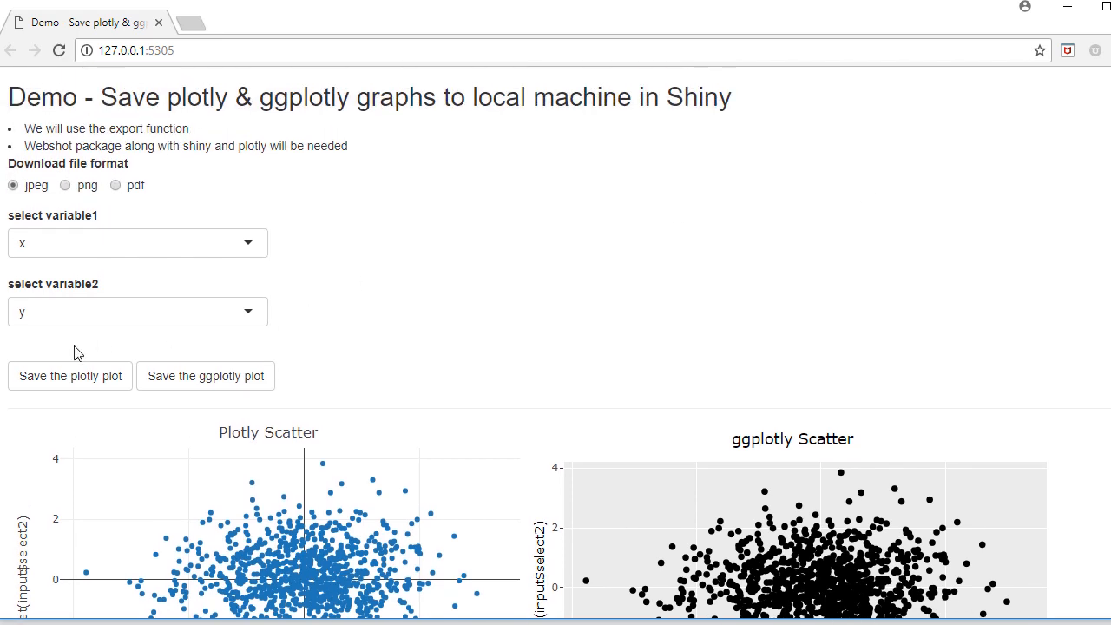
pyautogui.click(77, 375)
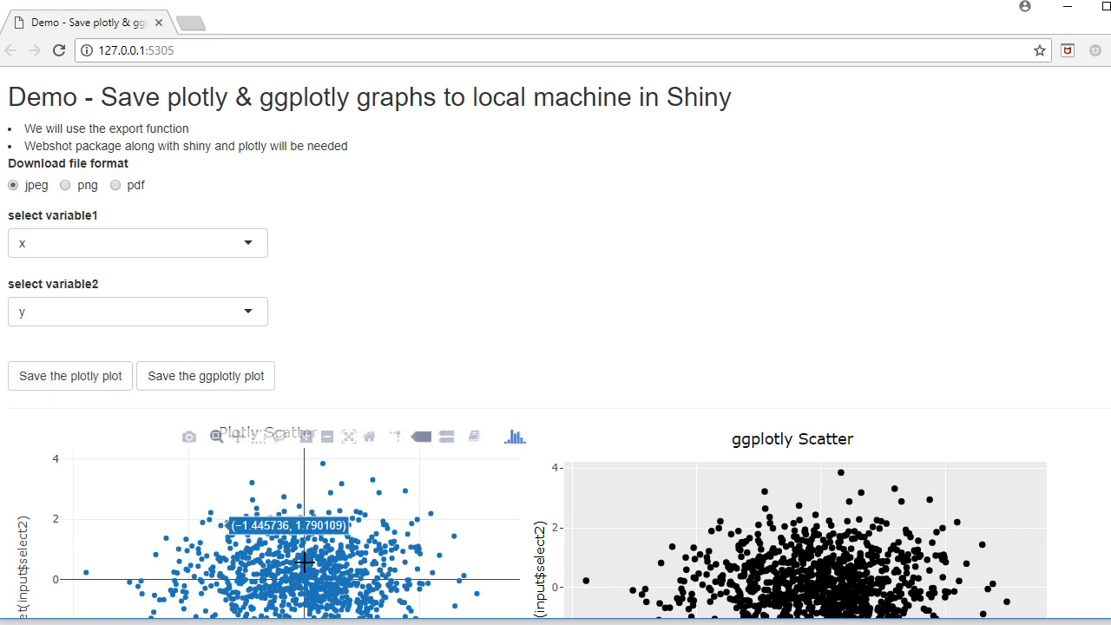
pyautogui.click(219, 376)
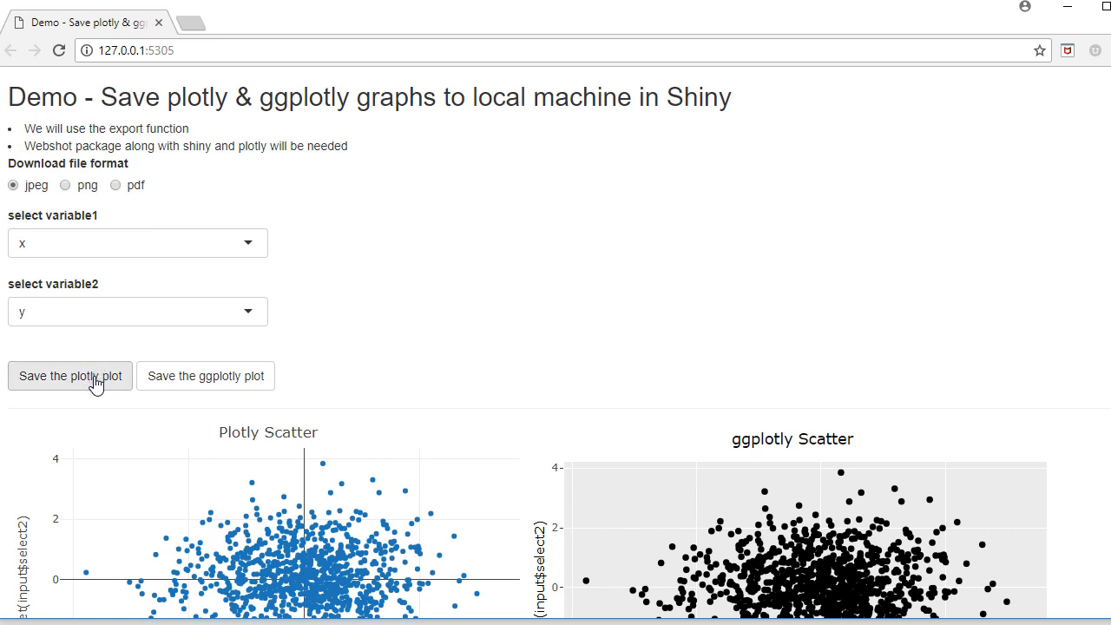
# Save the plotly scatter plot again and switch to the downplot project folder window.
pyautogui.click(95, 380)
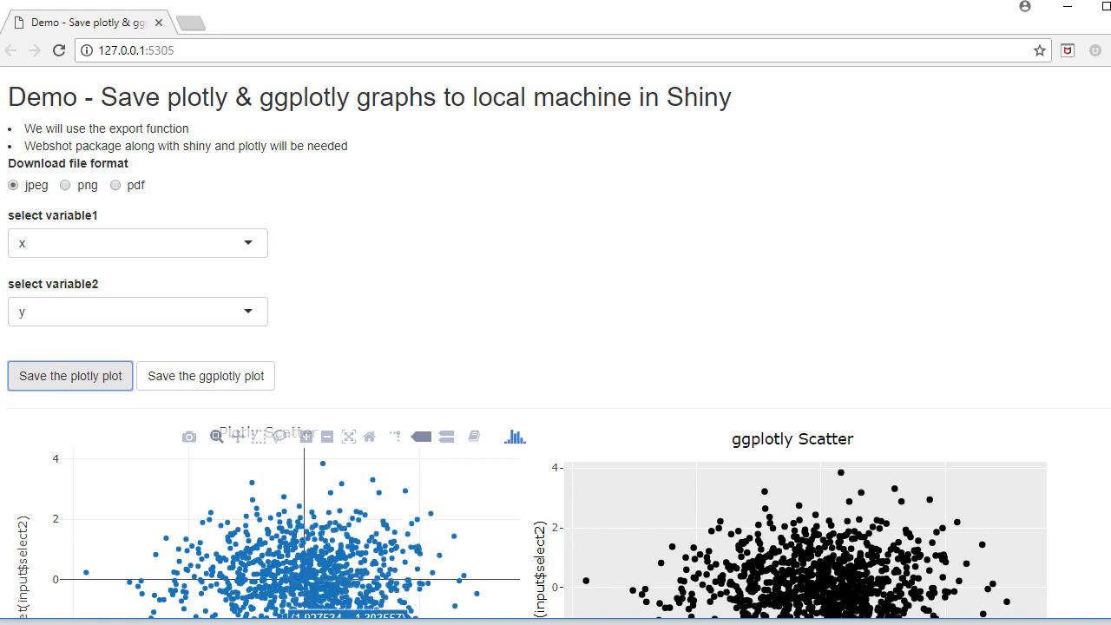
pyautogui.hotkey('alt', 'Tab')
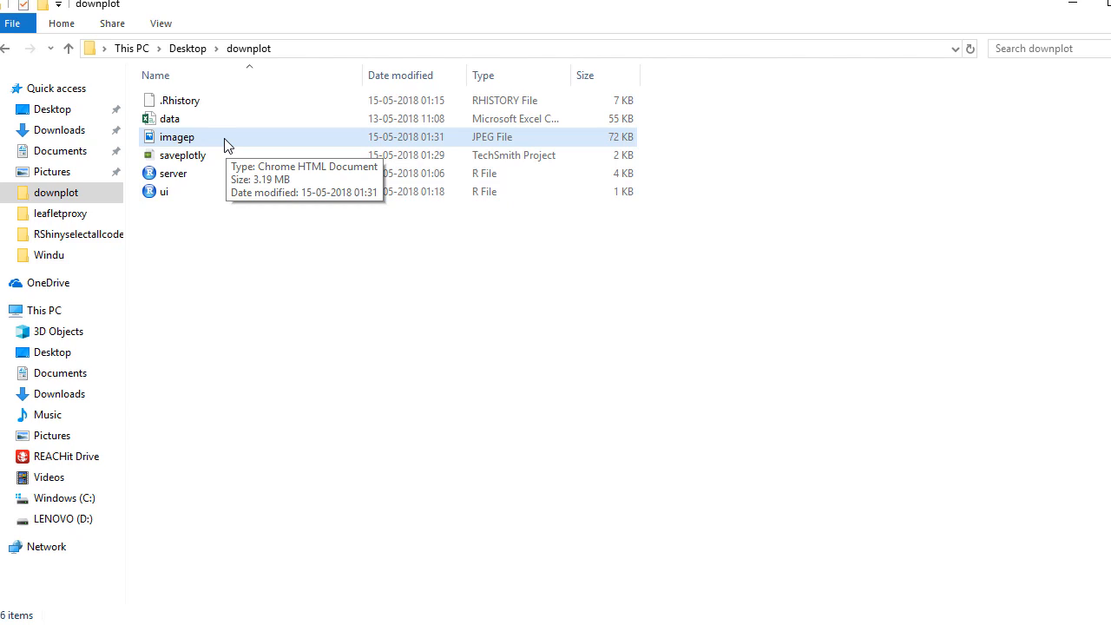
# View the exported imagep.jpeg from the downplot folder.
pyautogui.doubleClick(178, 137)
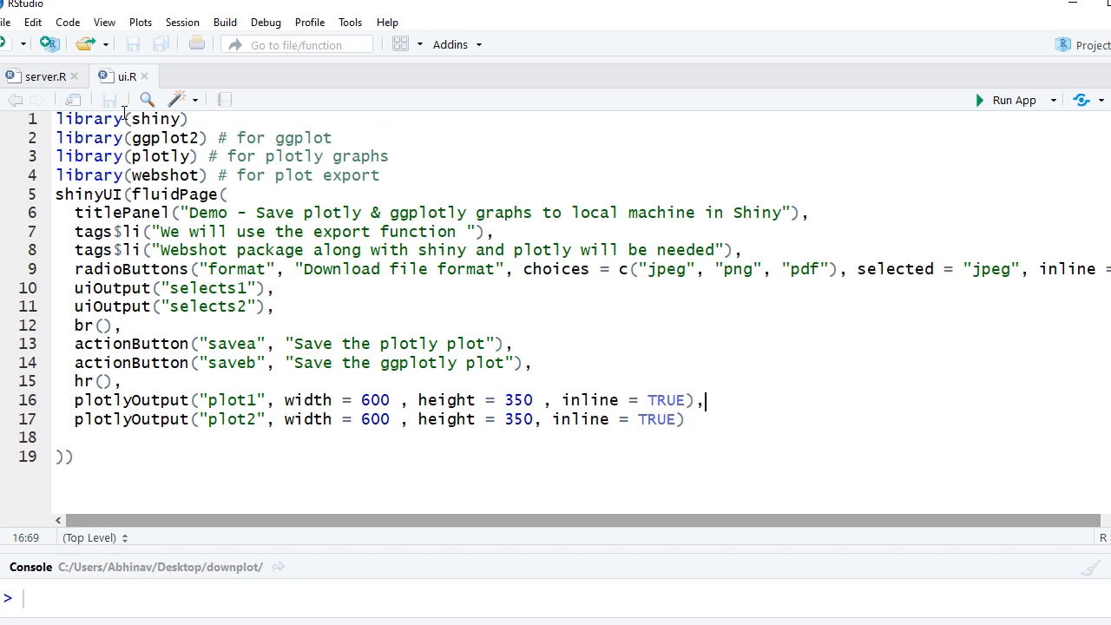
pyautogui.moveTo(57, 119); pyautogui.dragTo(399, 180)
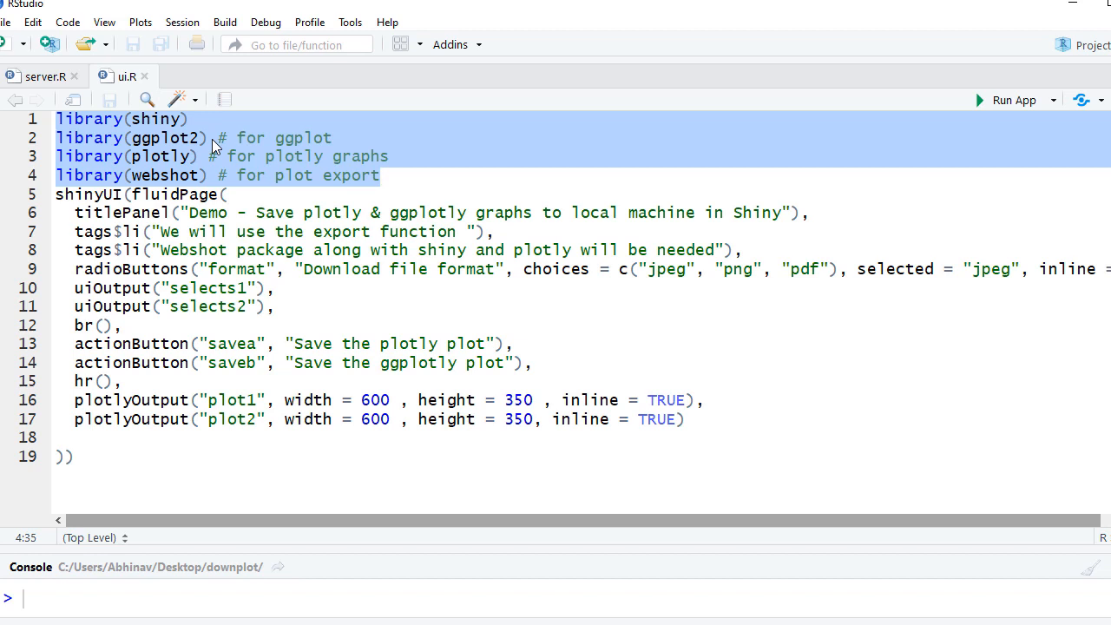
pyautogui.click(211, 142)
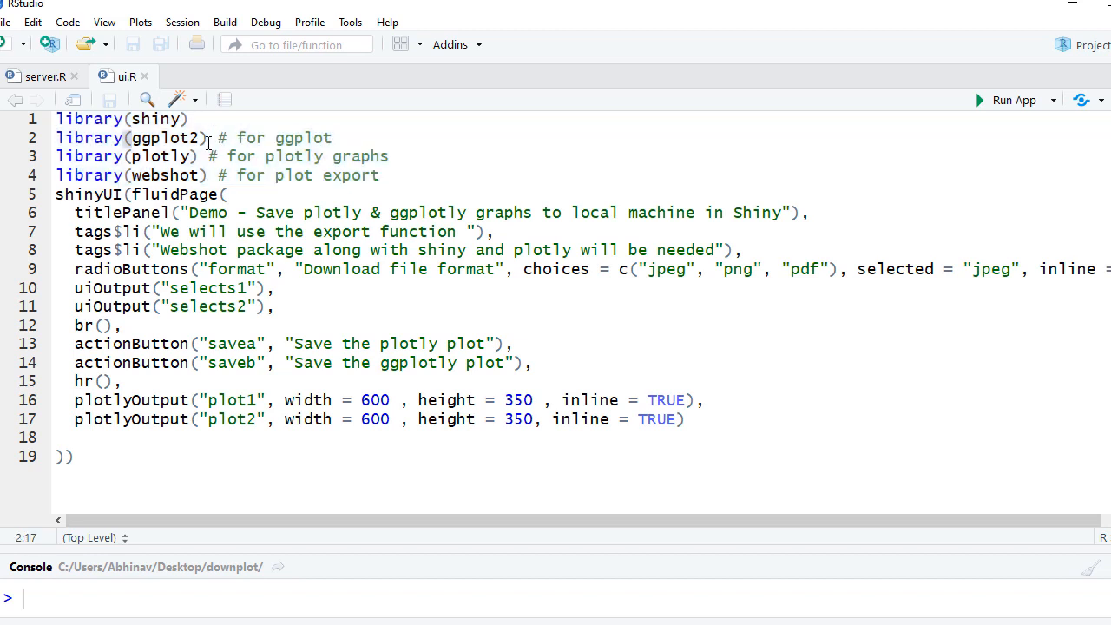
pyautogui.click(200, 158)
pyautogui.click(212, 176)
pyautogui.moveTo(75, 213); pyautogui.dragTo(165, 213)
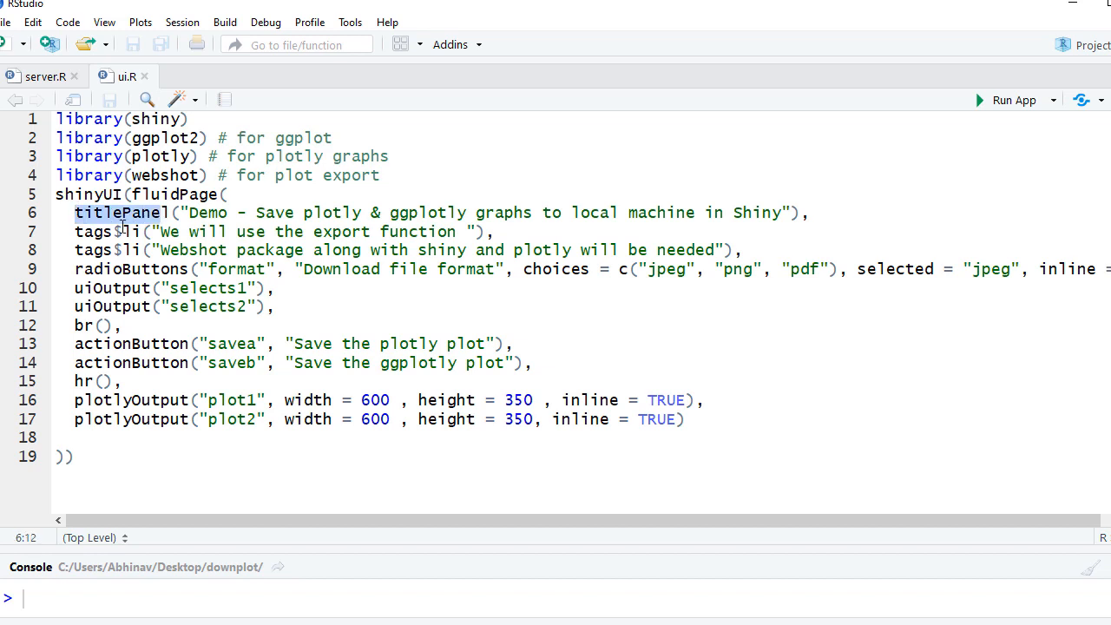
pyautogui.moveTo(75, 232); pyautogui.dragTo(142, 232)
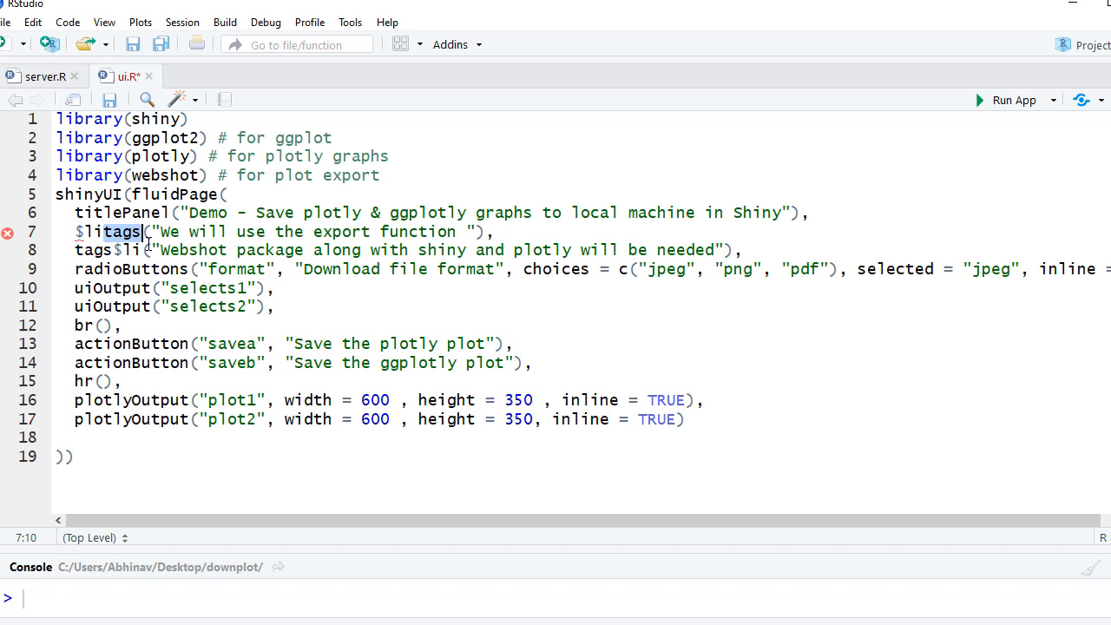
pyautogui.hotkey('ctrl', 'z')
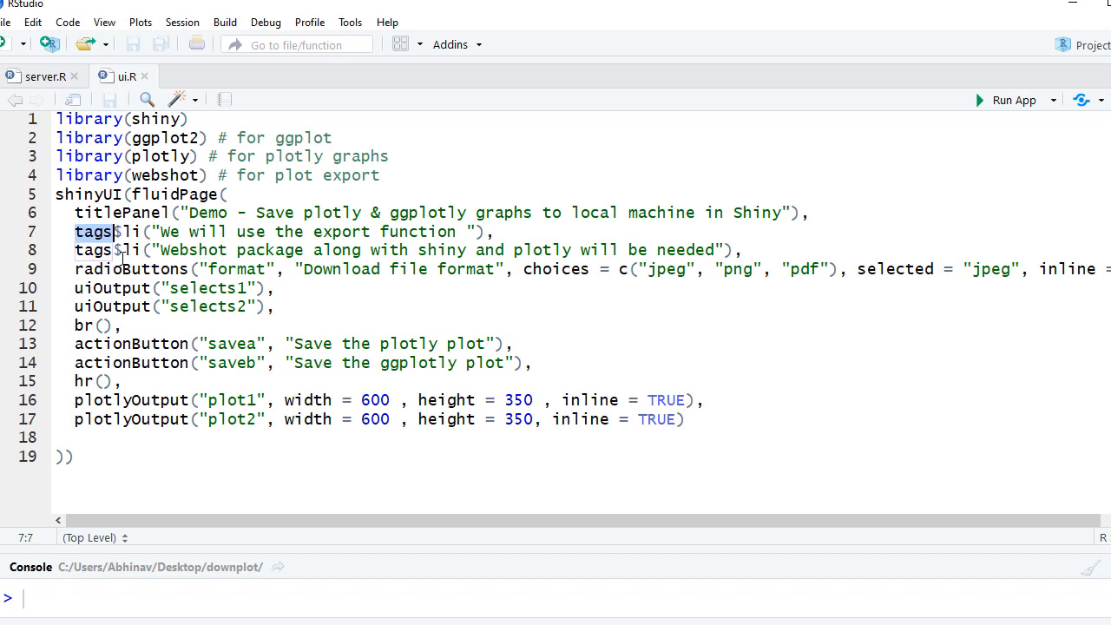
pyautogui.click(110, 269)
pyautogui.moveTo(111, 269); pyautogui.dragTo(187, 269)
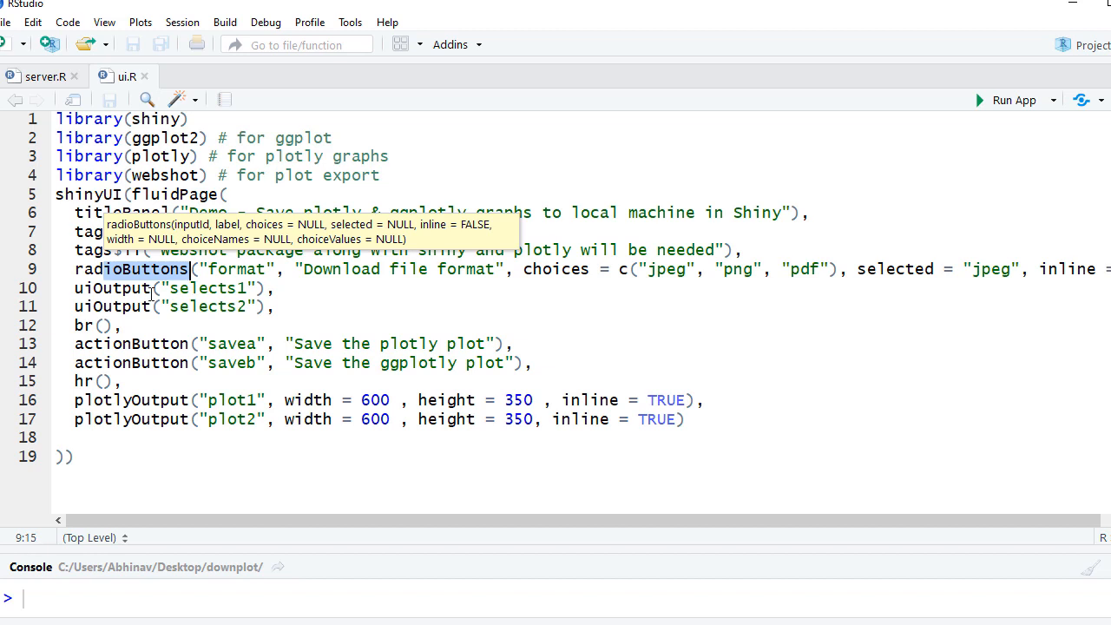
pyautogui.click(156, 288)
pyautogui.moveTo(155, 289)
pyautogui.mouseDown()
pyautogui.moveTo(224, 289)
pyautogui.moveTo(230, 307)
pyautogui.mouseUp()
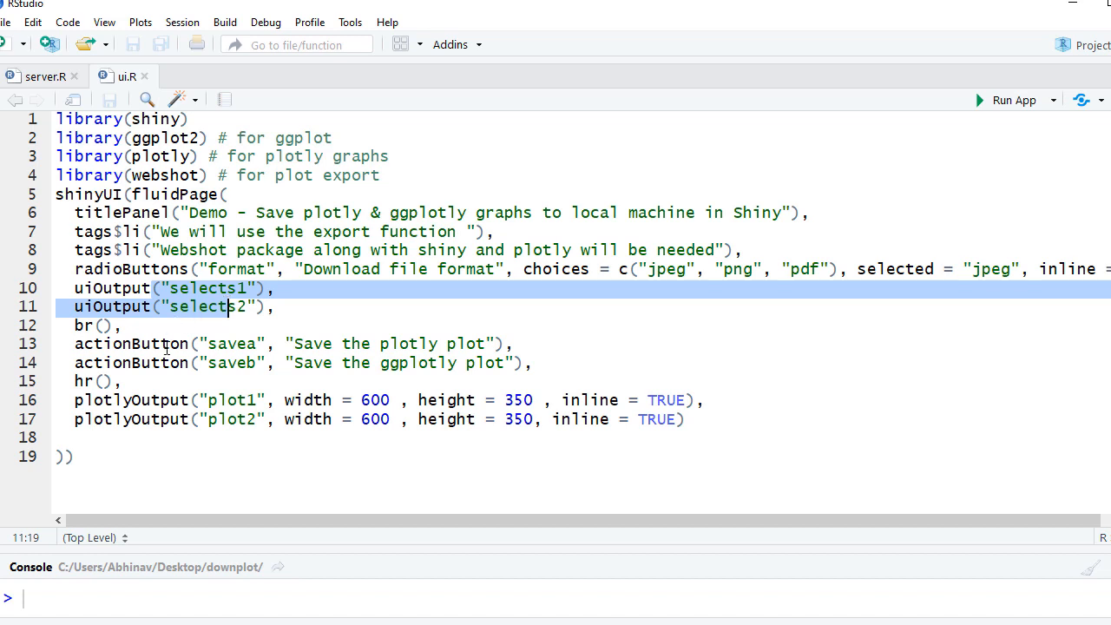
pyautogui.click(164, 343)
pyautogui.moveTo(164, 344); pyautogui.dragTo(209, 363)
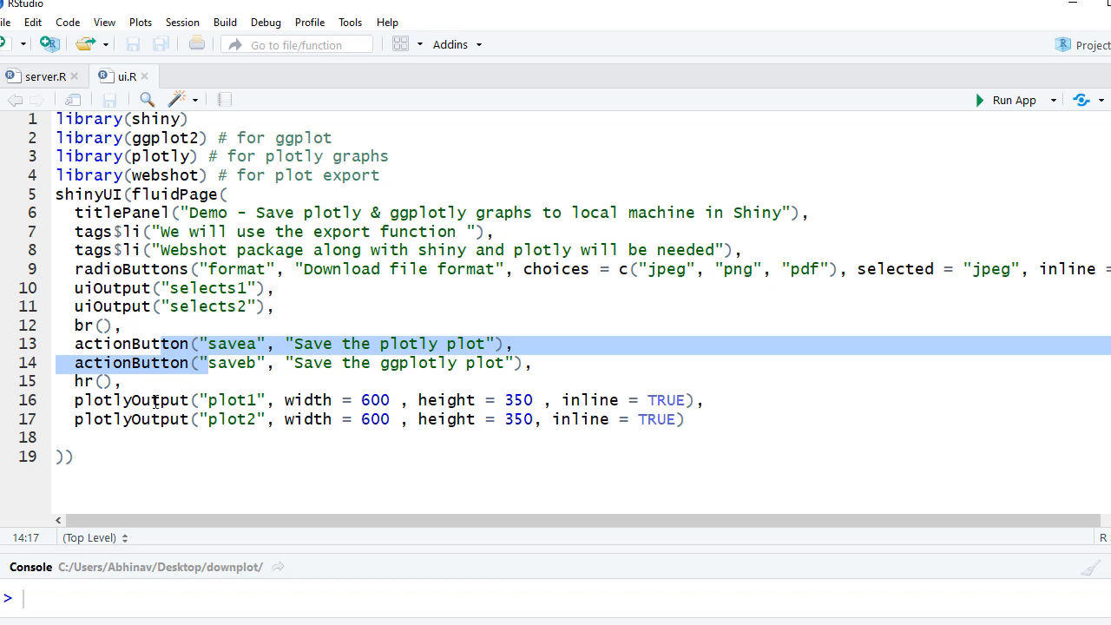
pyautogui.click(156, 400)
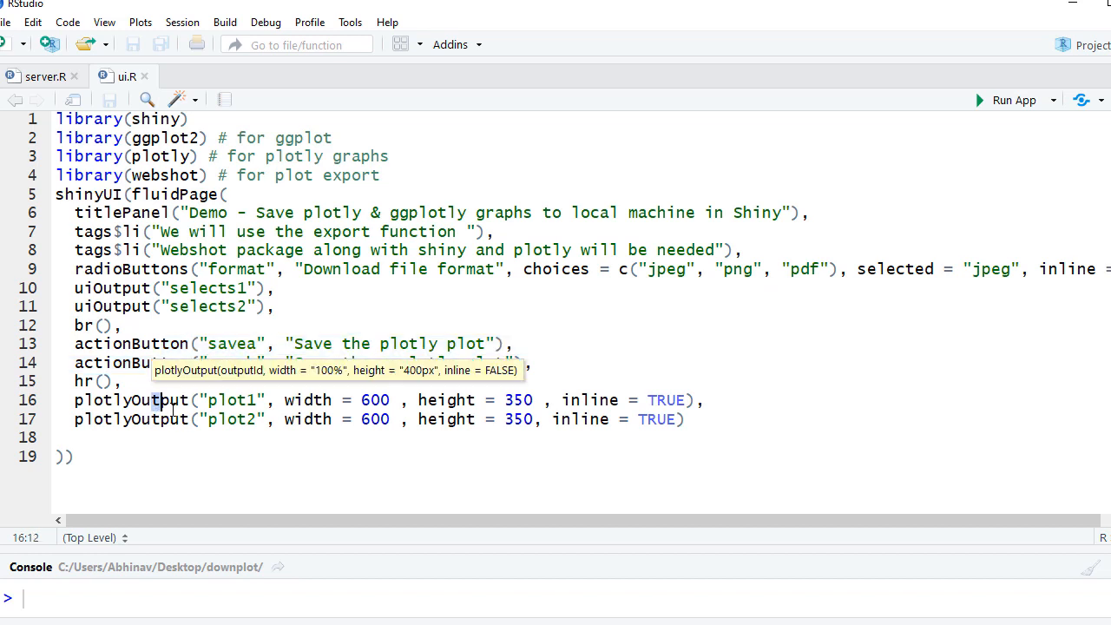
pyautogui.moveTo(155, 400); pyautogui.dragTo(202, 419)
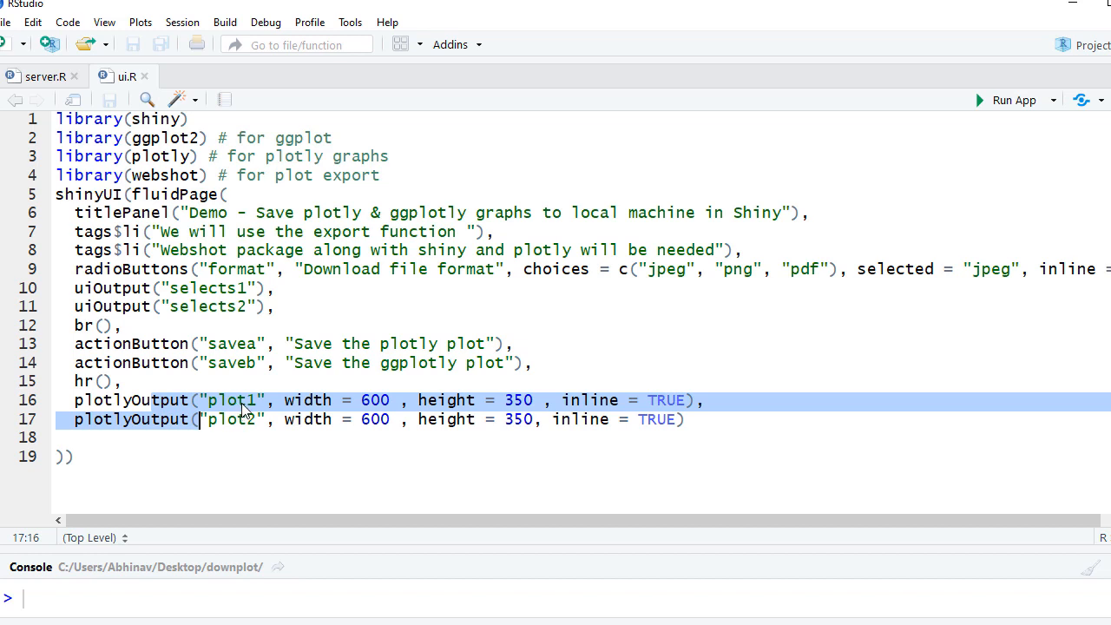
pyautogui.click(239, 400)
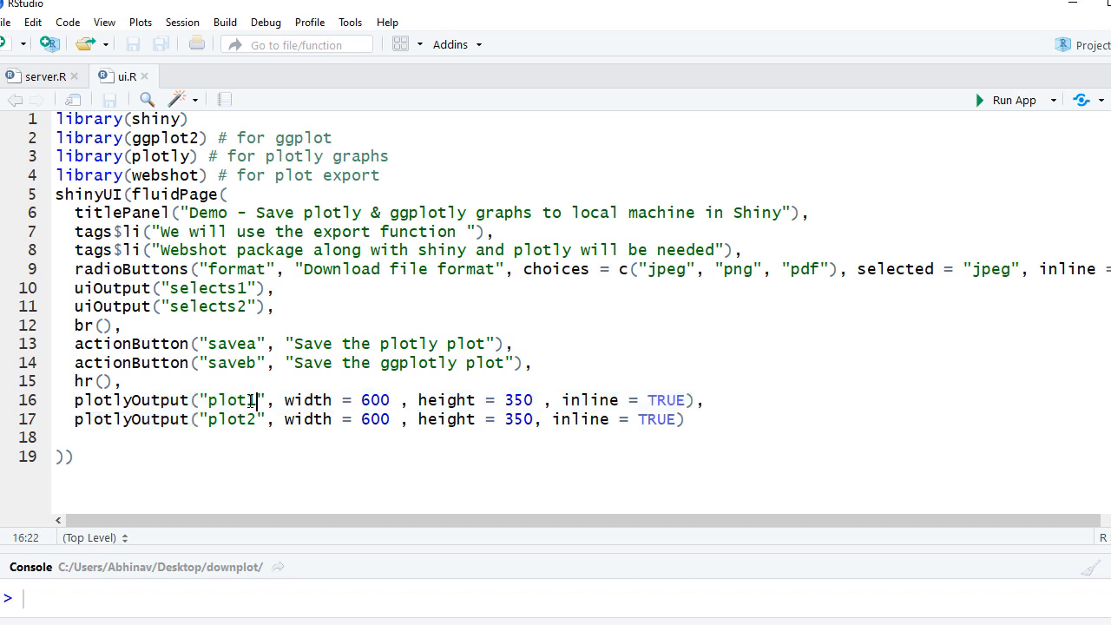
pyautogui.moveTo(256, 400); pyautogui.dragTo(210, 401)
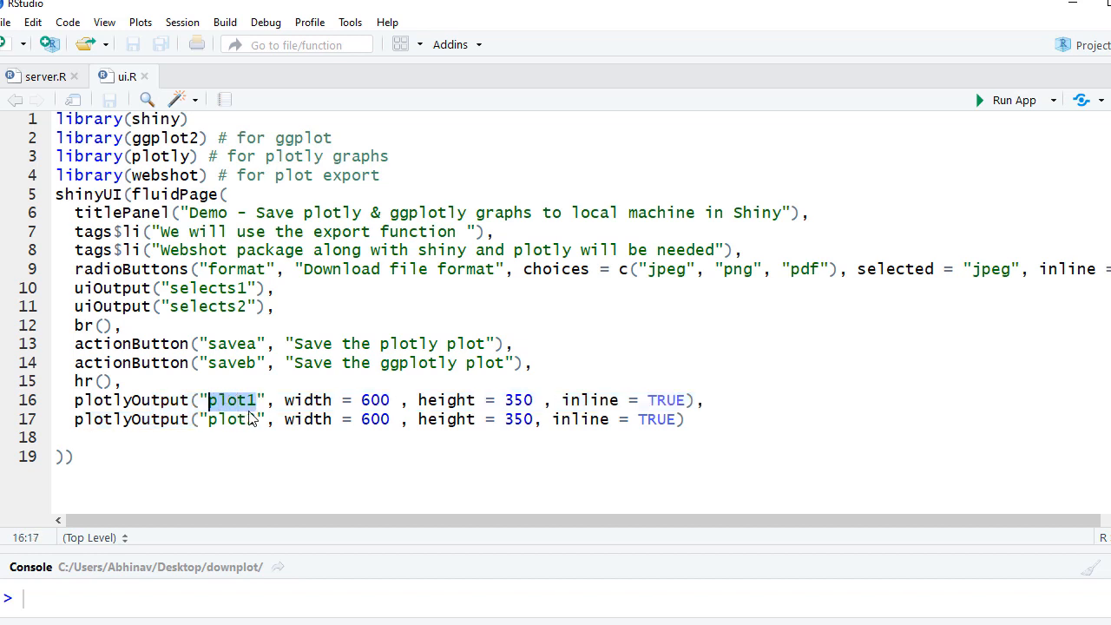
pyautogui.hotkey('ctrl', 'Tab')
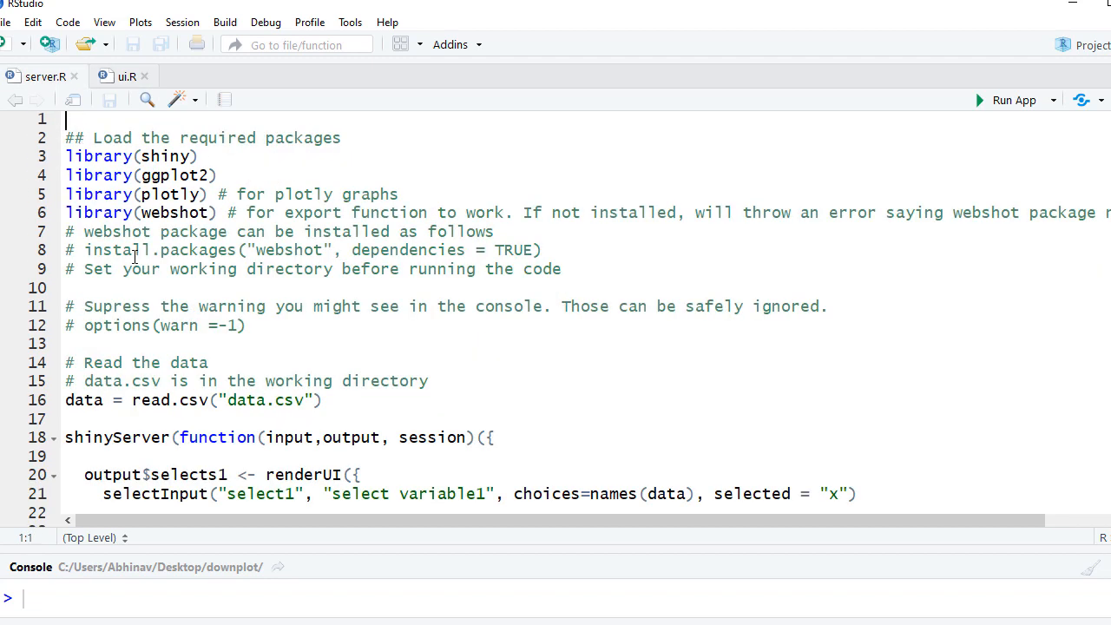
pyautogui.click(134, 270)
pyautogui.press('Down')
pyautogui.press('Down')
pyautogui.press('Down')
pyautogui.press('Down')
pyautogui.press('Down')
# Run list.files() in the console and highlight data.csv in the listing of the working directory.
pyautogui.click(107, 601)
pyautogui.write('list.f')
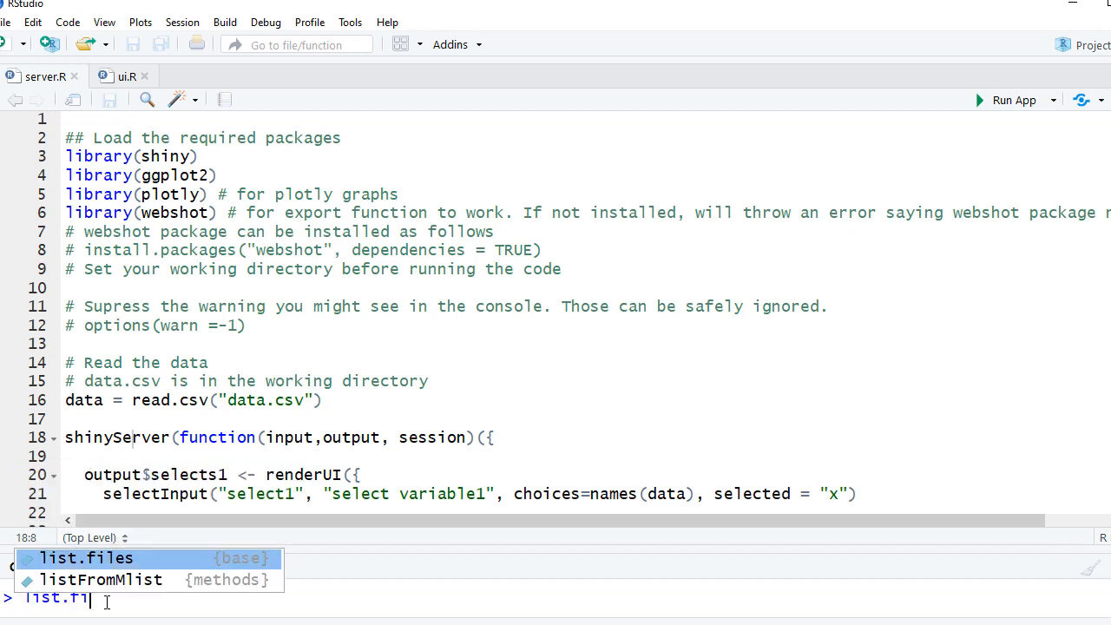
pyautogui.write('i')
pyautogui.press('Tab')
pyautogui.write('(')
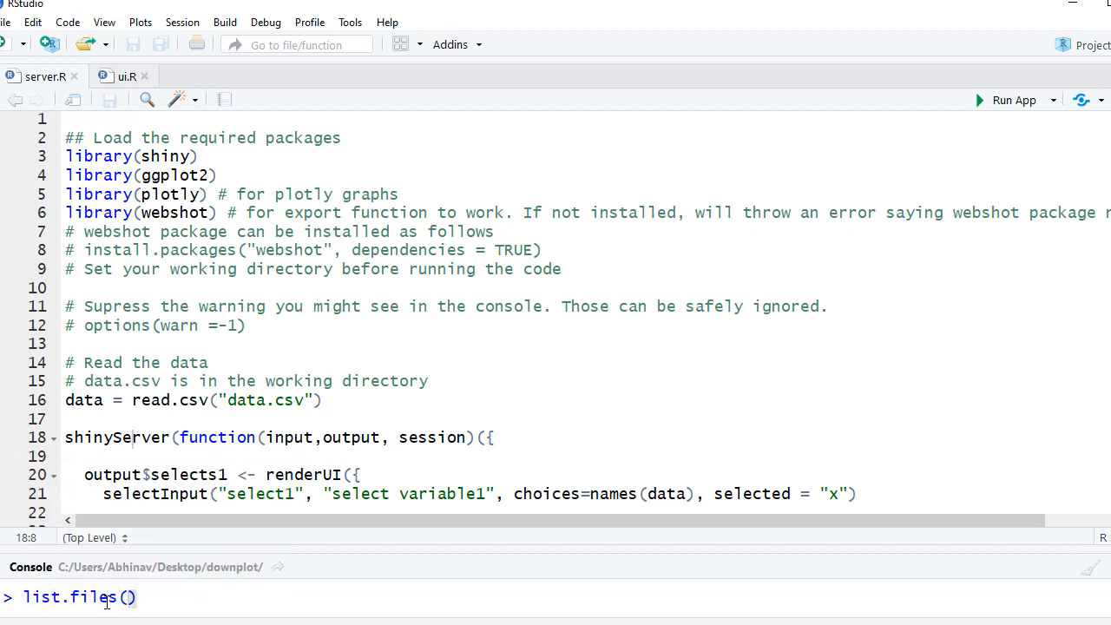
pyautogui.press('Return')
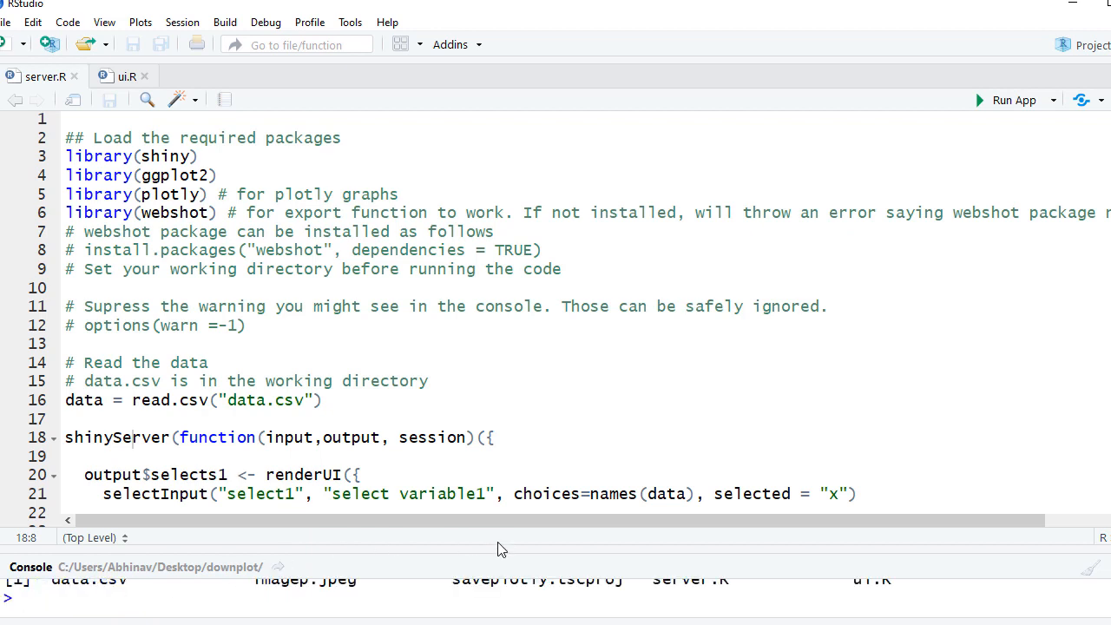
pyautogui.moveTo(503, 550); pyautogui.dragTo(490, 448)
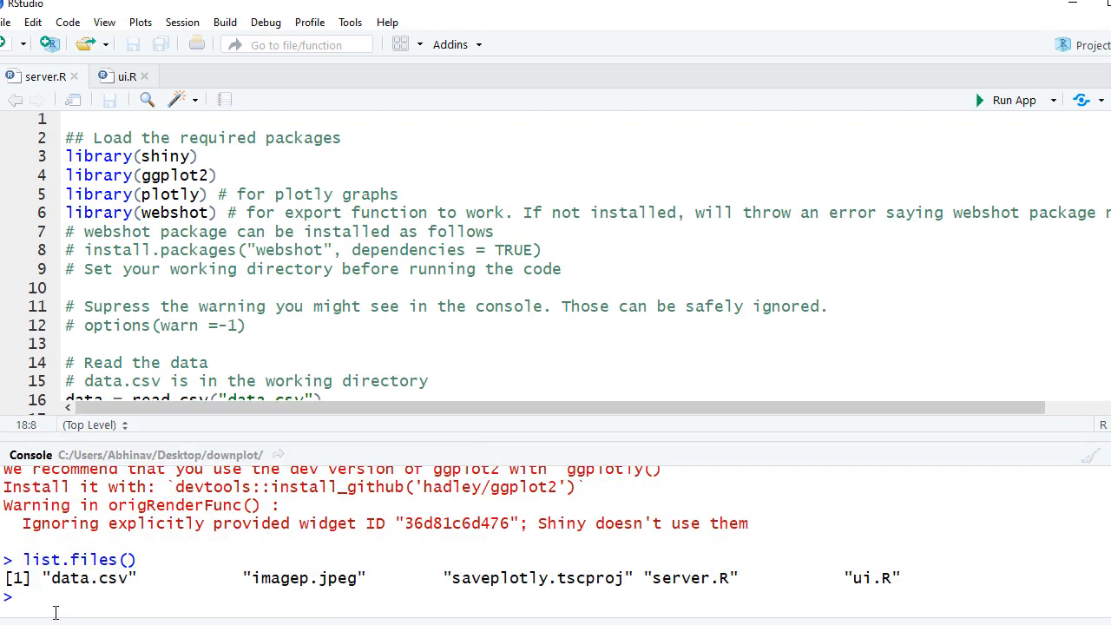
pyautogui.moveTo(45, 577); pyautogui.dragTo(178, 578)
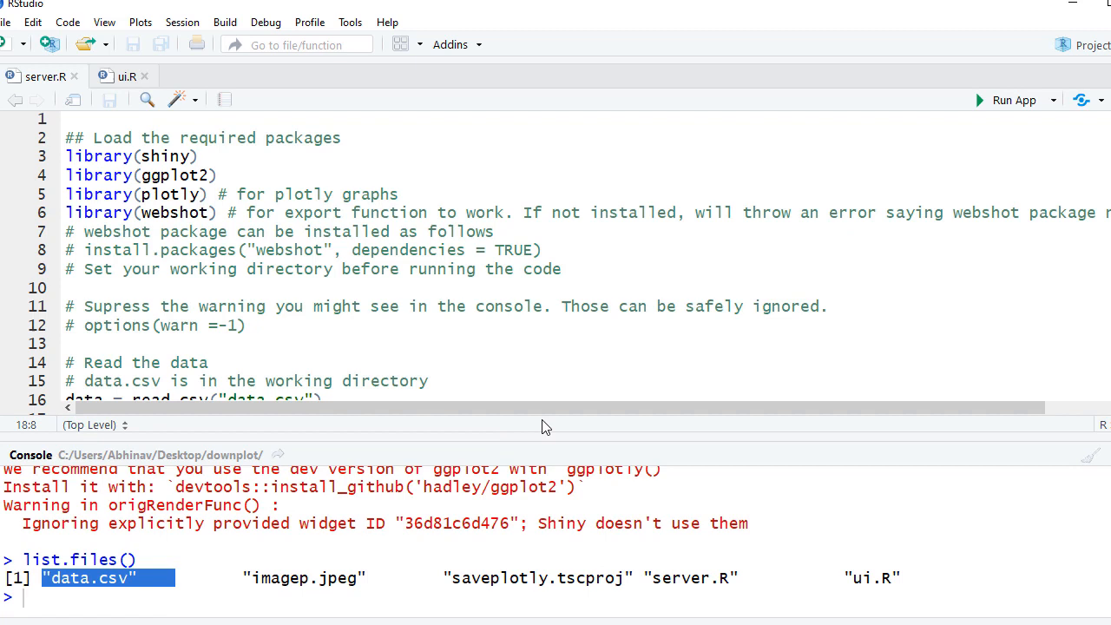
pyautogui.moveTo(536, 460); pyautogui.dragTo(535, 551)
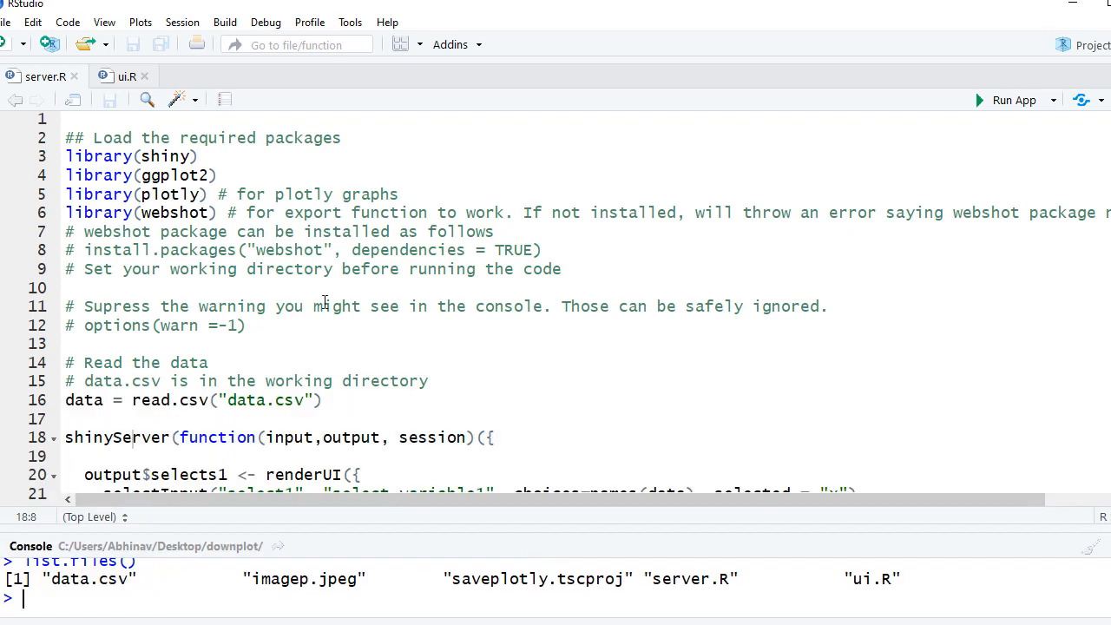
pyautogui.click(287, 382)
pyautogui.press('Down')
pyautogui.press('Down')
pyautogui.press('Down')
pyautogui.press('Down')
pyautogui.press('Down')
pyautogui.press('Down')
pyautogui.press('Down')
pyautogui.press('Down')
pyautogui.press('Down')
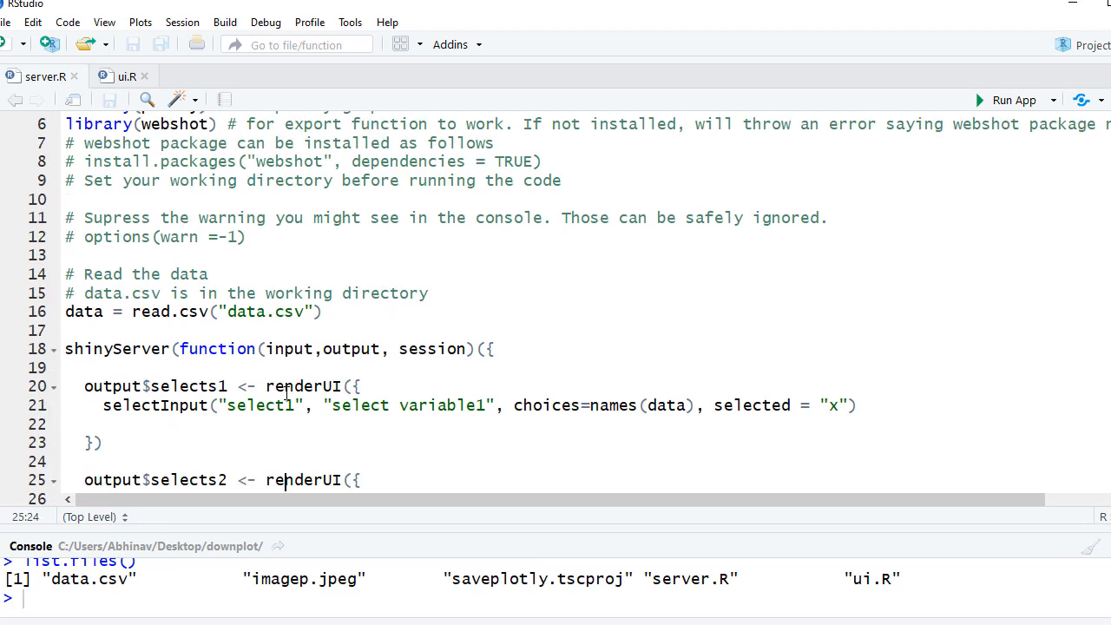
pyautogui.press('Down')
pyautogui.press('Down')
pyautogui.press('Down')
pyautogui.press('Down')
pyautogui.press('Down')
pyautogui.press('Down')
pyautogui.press('Down')
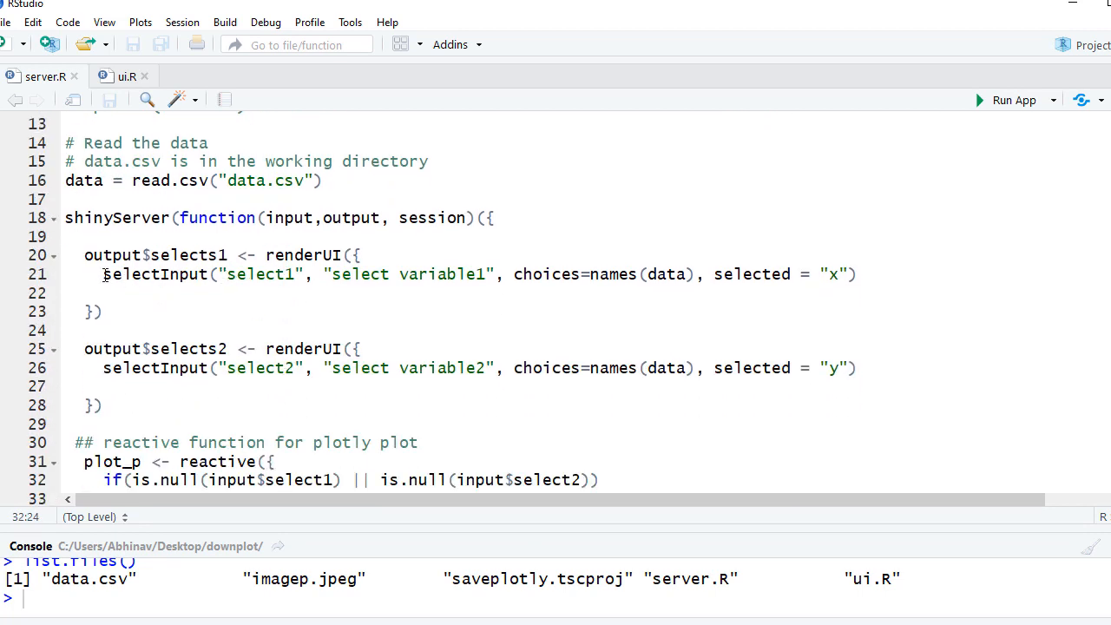
pyautogui.moveTo(103, 275); pyautogui.dragTo(248, 275)
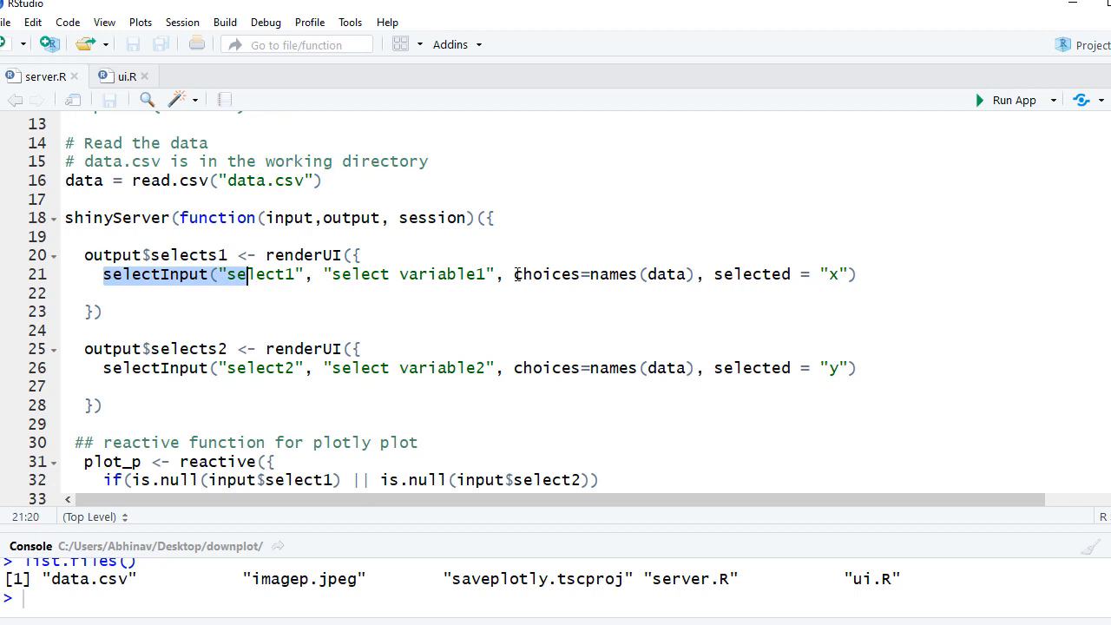
pyautogui.moveTo(514, 274); pyautogui.dragTo(692, 274)
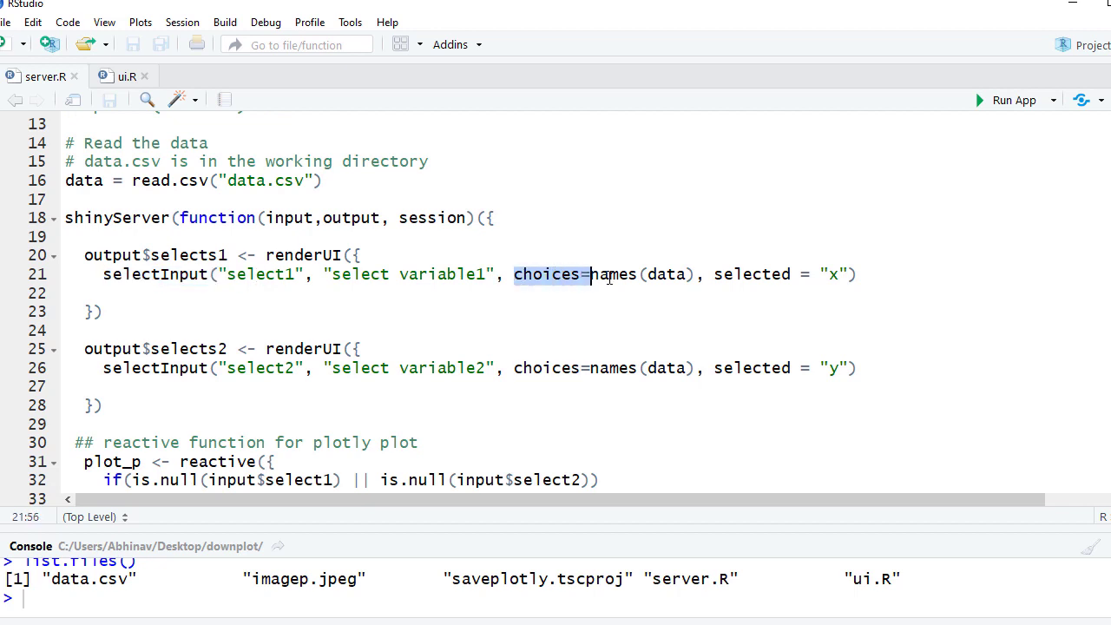
pyautogui.click(714, 275)
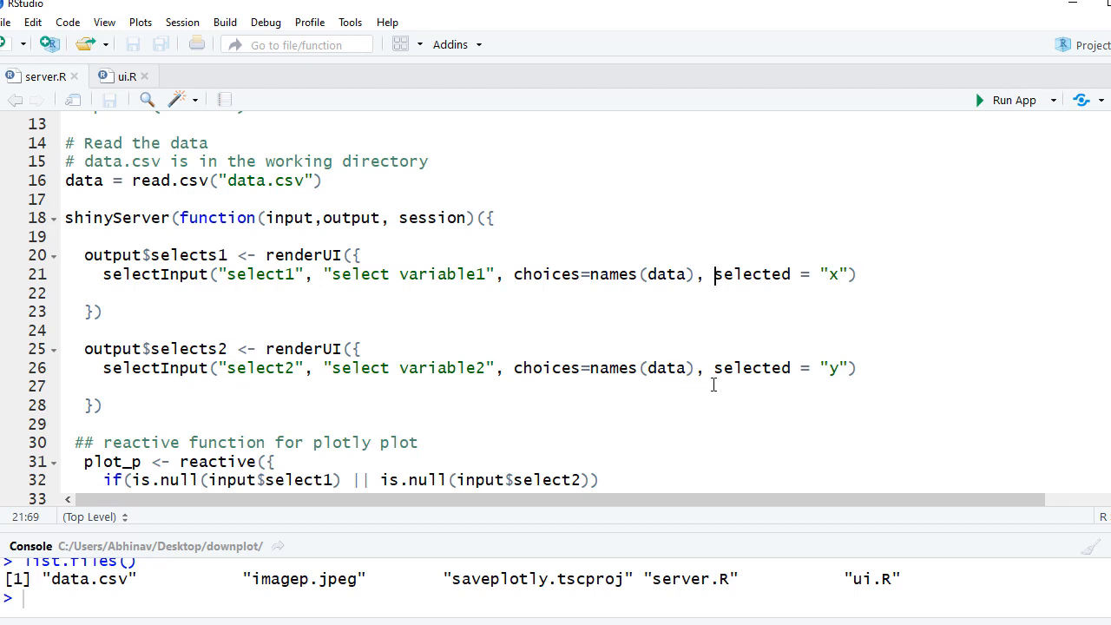
pyautogui.moveTo(710, 368); pyautogui.dragTo(840, 368)
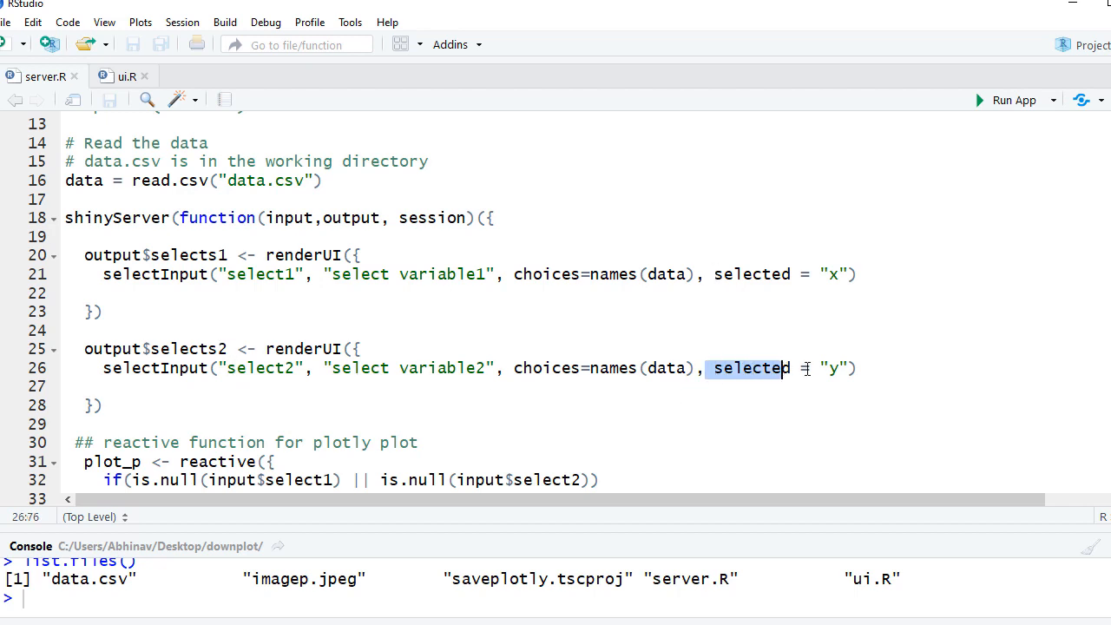
pyautogui.click(106, 388)
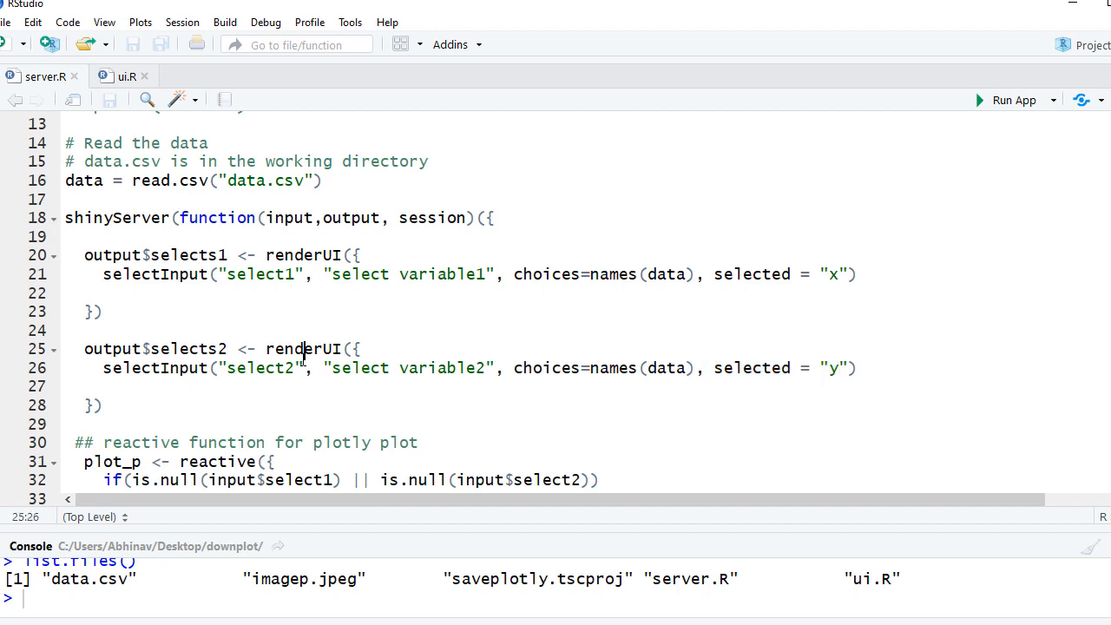
pyautogui.press('Down')
pyautogui.press('Down')
pyautogui.press('Down')
pyautogui.press('Down')
pyautogui.press('Down')
pyautogui.press('Down')
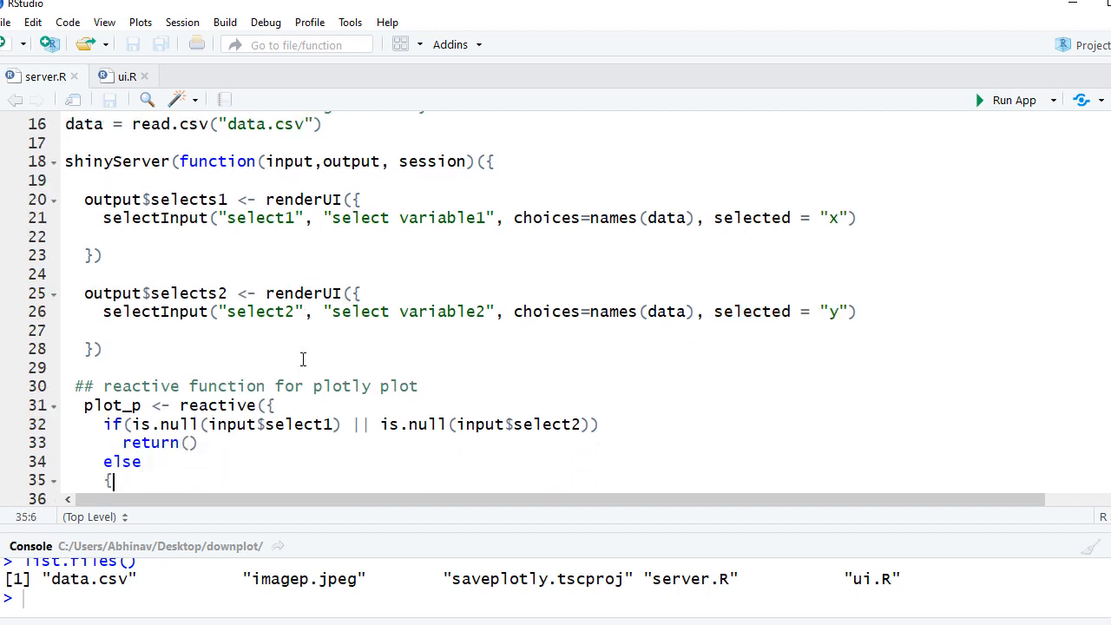
pyautogui.press('Down')
pyautogui.press('Down')
pyautogui.press('Down')
pyautogui.press('Down')
pyautogui.press('Down')
pyautogui.press('Down')
pyautogui.press('Down')
pyautogui.press('Down')
pyautogui.press('Down')
pyautogui.press('Down')
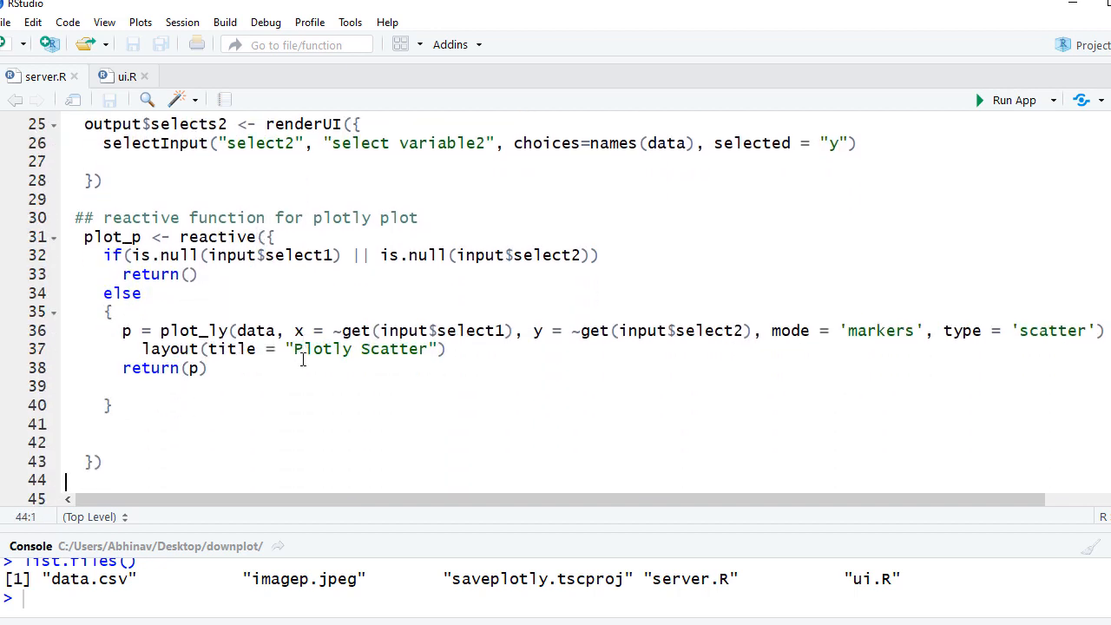
pyautogui.press('Down')
pyautogui.press('Down')
pyautogui.press('Down')
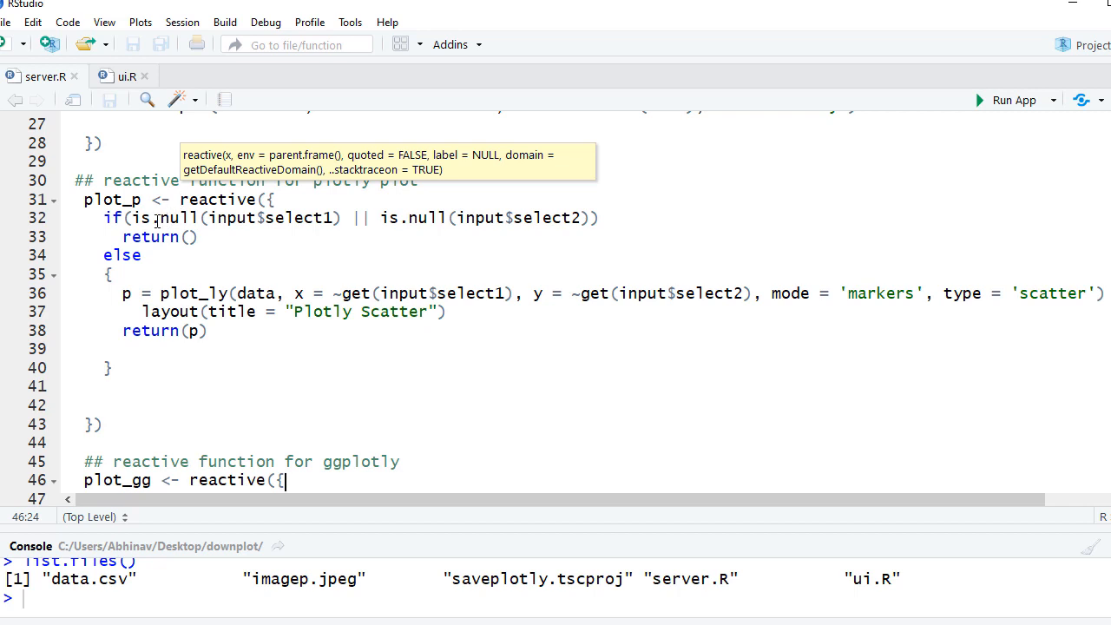
pyautogui.moveTo(153, 218); pyautogui.dragTo(573, 218)
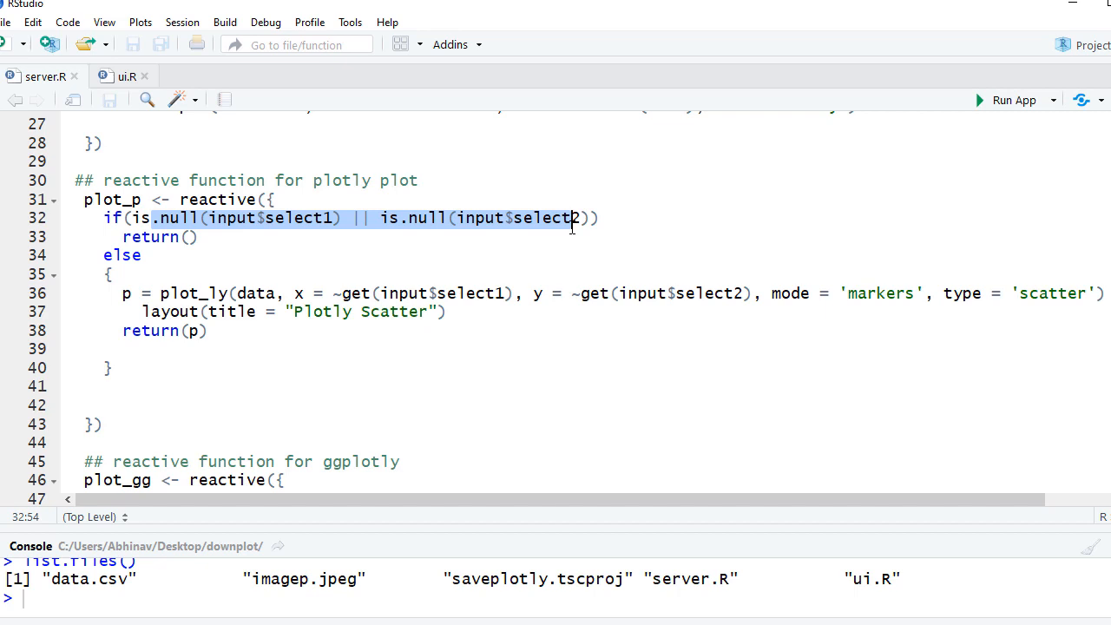
pyautogui.click(160, 294)
pyautogui.moveTo(159, 293); pyautogui.dragTo(224, 332)
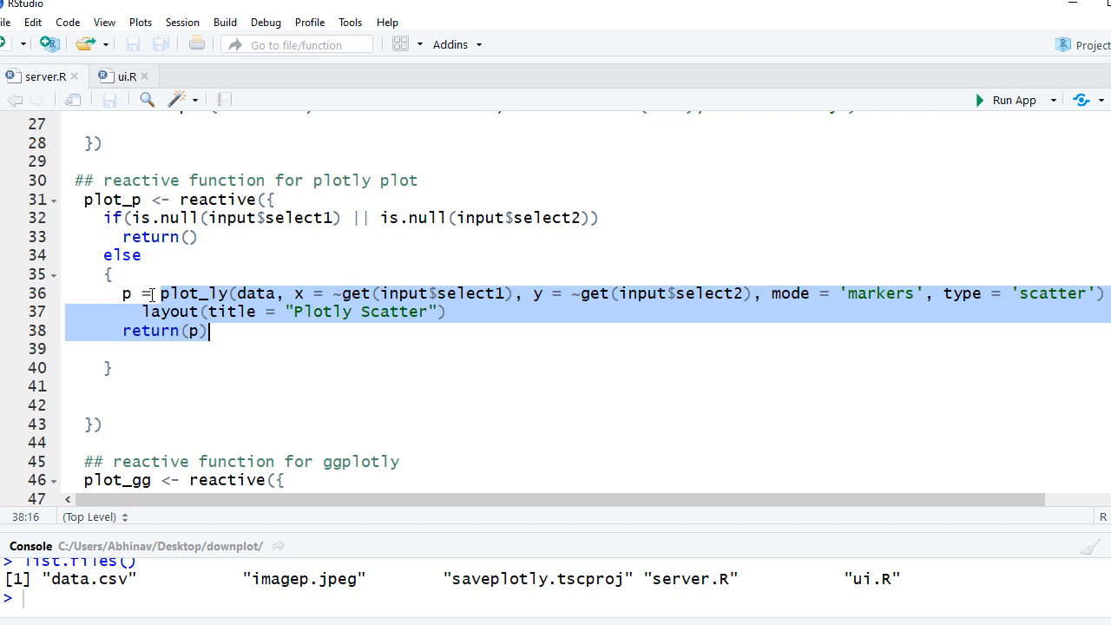
pyautogui.moveTo(142, 200); pyautogui.dragTo(84, 200)
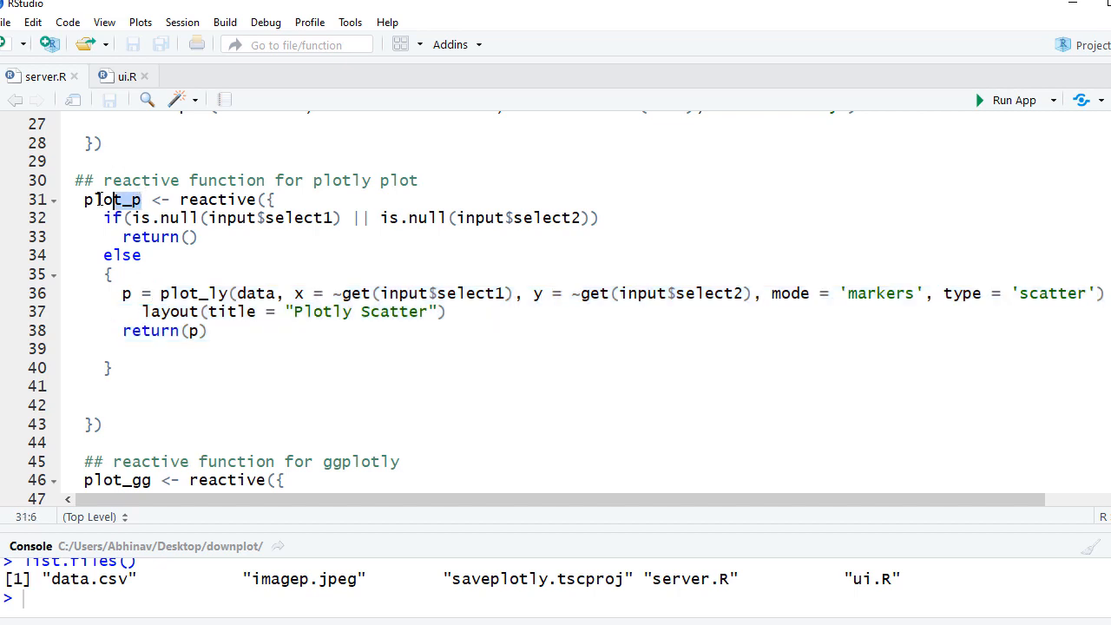
pyautogui.click(159, 248)
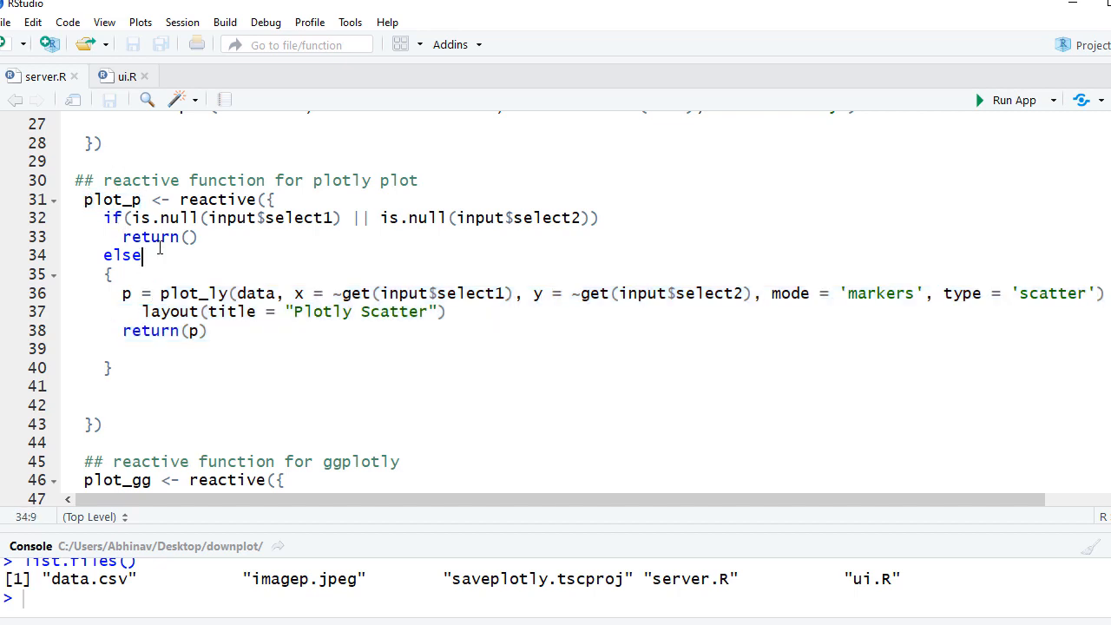
pyautogui.click(161, 256)
pyautogui.press('Down')
pyautogui.press('Down')
pyautogui.press('Down')
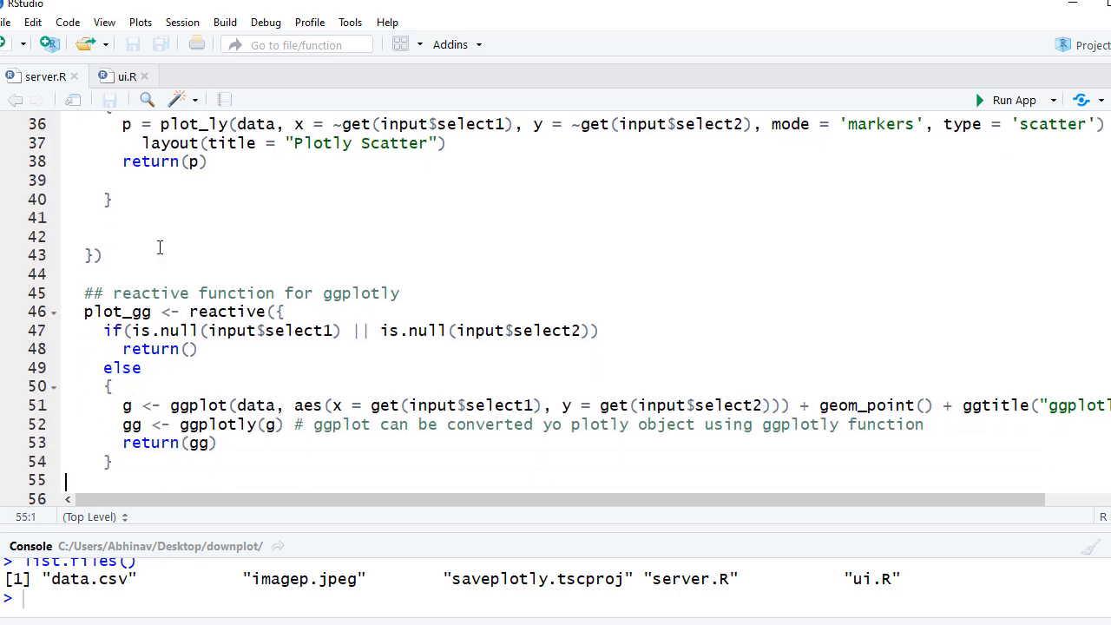
pyautogui.press('Down')
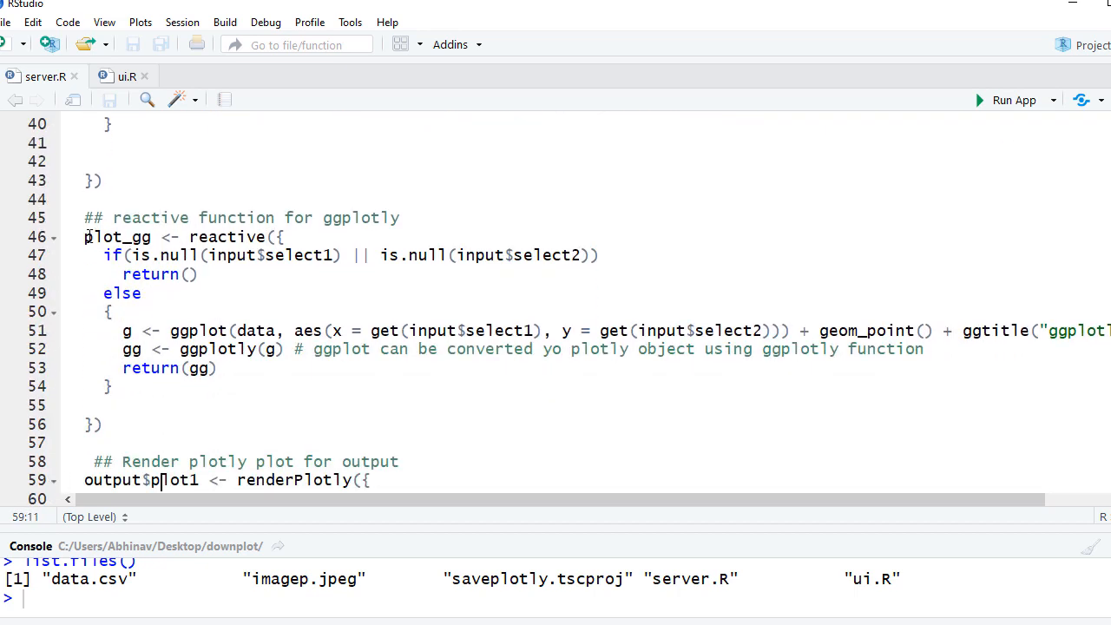
pyautogui.moveTo(84, 237)
pyautogui.mouseDown()
pyautogui.moveTo(286, 259)
pyautogui.moveTo(592, 259)
pyautogui.mouseUp()
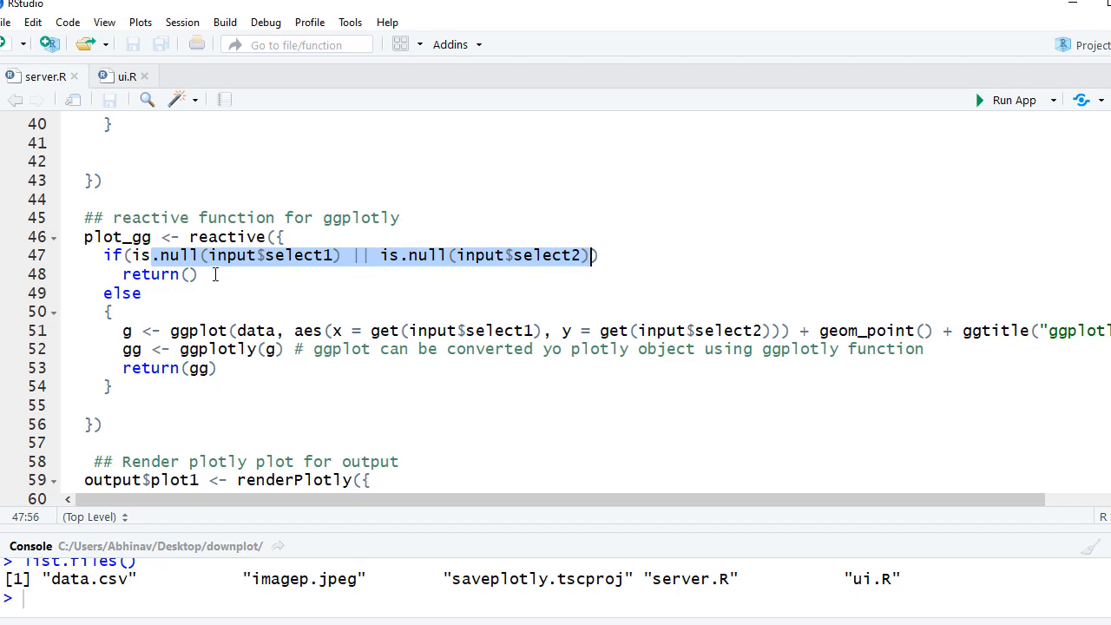
pyautogui.moveTo(199, 275); pyautogui.dragTo(180, 274)
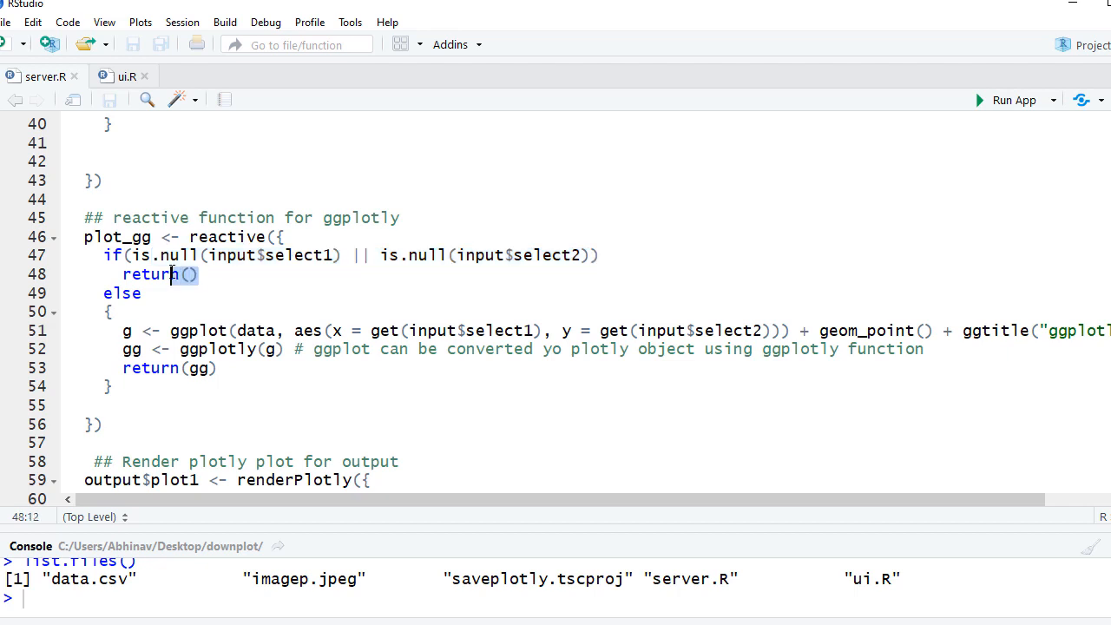
pyautogui.moveTo(162, 330)
pyautogui.mouseDown()
pyautogui.moveTo(189, 330)
pyautogui.moveTo(229, 355)
pyautogui.moveTo(190, 349)
pyautogui.moveTo(260, 349)
pyautogui.mouseUp()
pyautogui.click(227, 352)
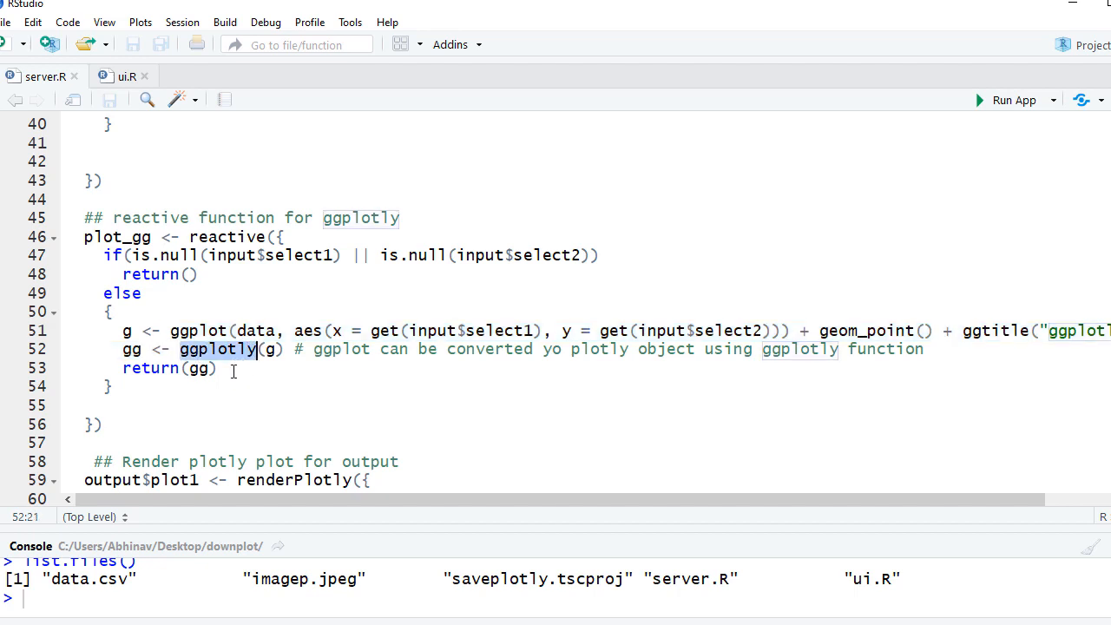
pyautogui.click(232, 372)
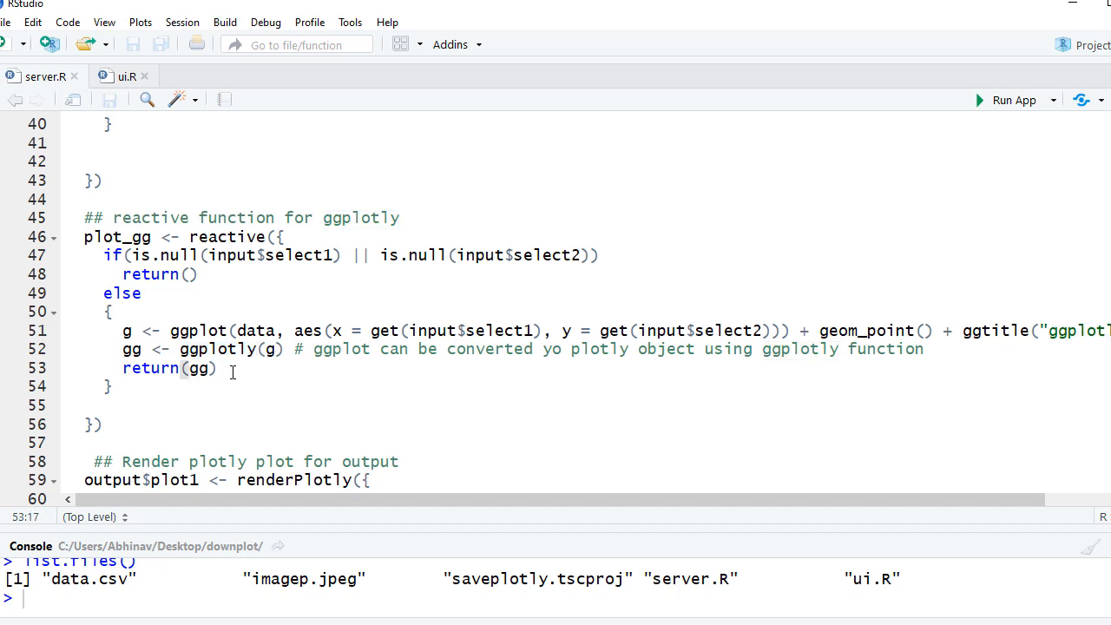
# Insert a blank line after plot_gg(), then highlight the plotly render block's is.null check, return() and plot_p().
pyautogui.press('Down')
pyautogui.press('Down')
pyautogui.press('Down')
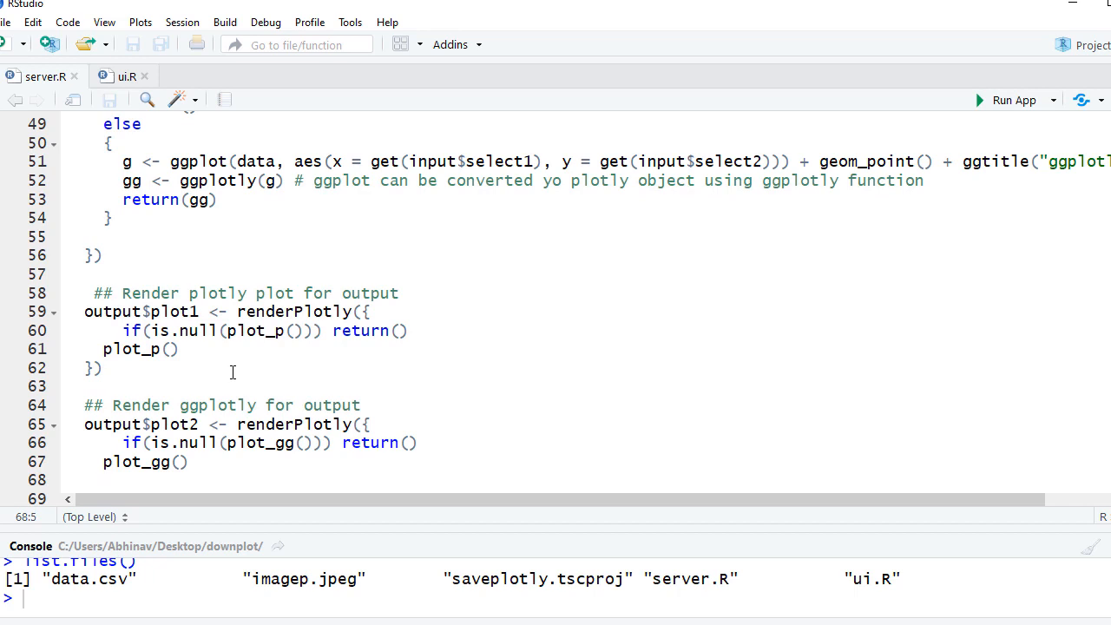
pyautogui.press('Return')
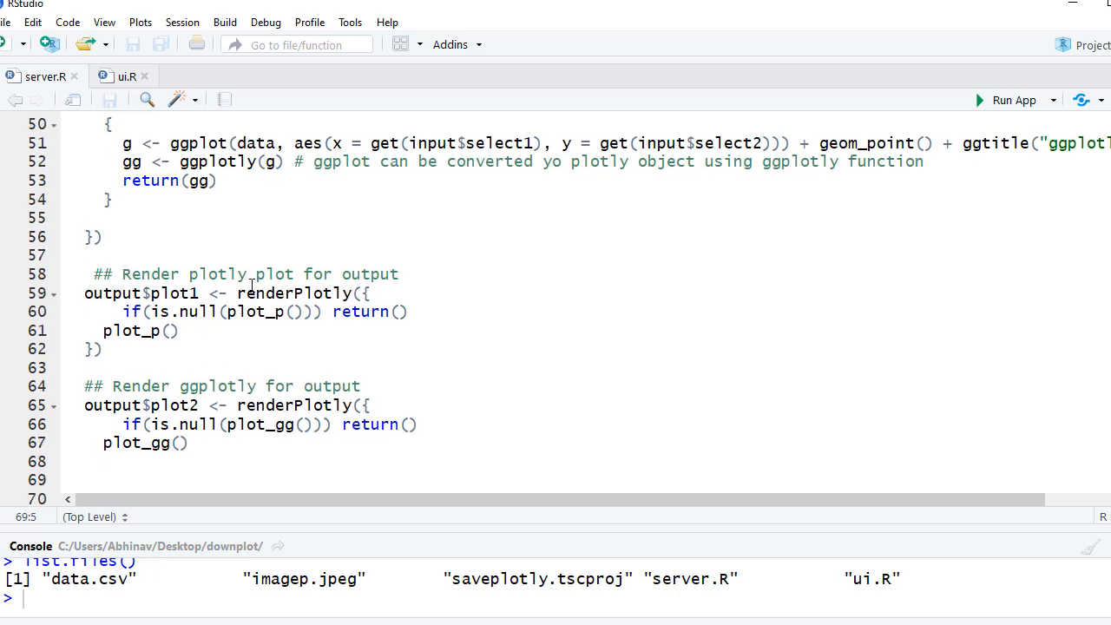
pyautogui.moveTo(236, 294)
pyautogui.mouseDown()
pyautogui.moveTo(334, 276)
pyautogui.moveTo(354, 290)
pyautogui.mouseUp()
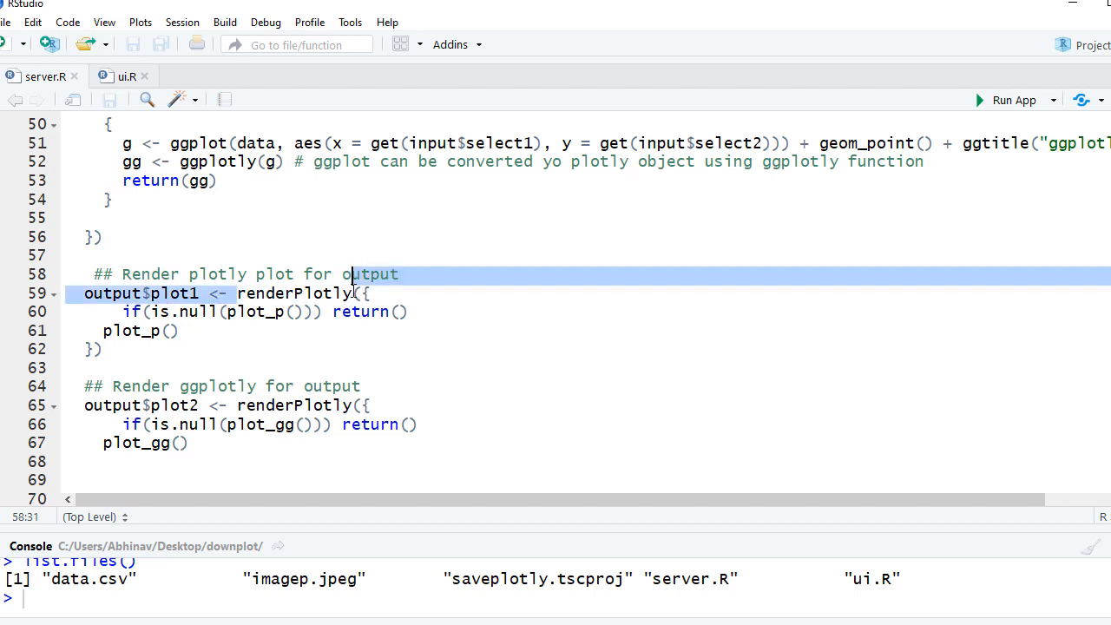
pyautogui.click(228, 311)
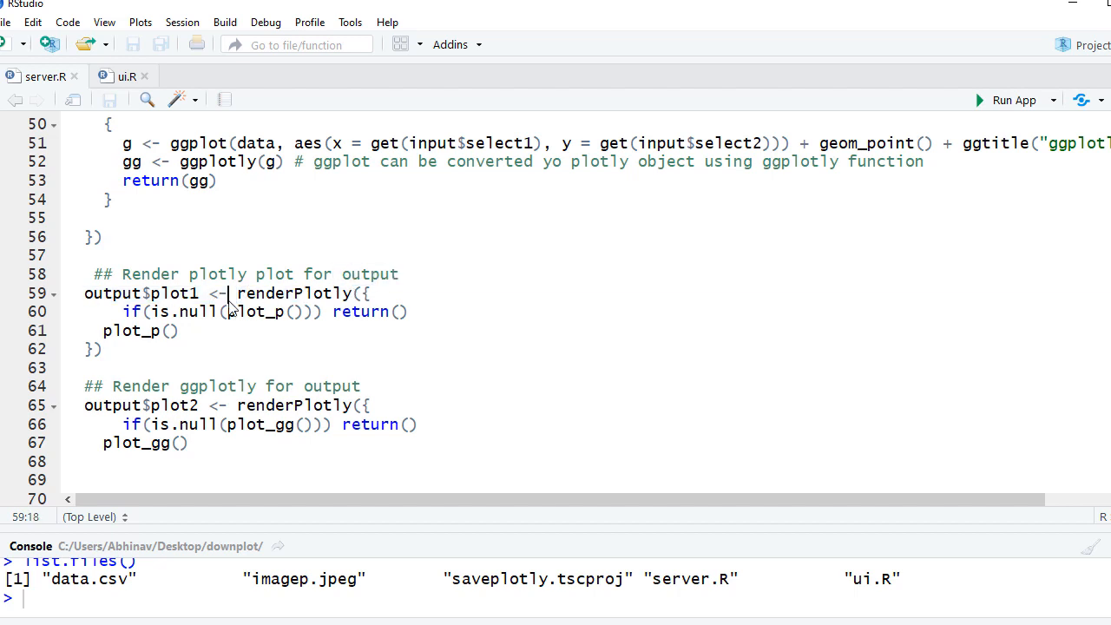
pyautogui.click(155, 312)
pyautogui.moveTo(152, 312); pyautogui.dragTo(295, 313)
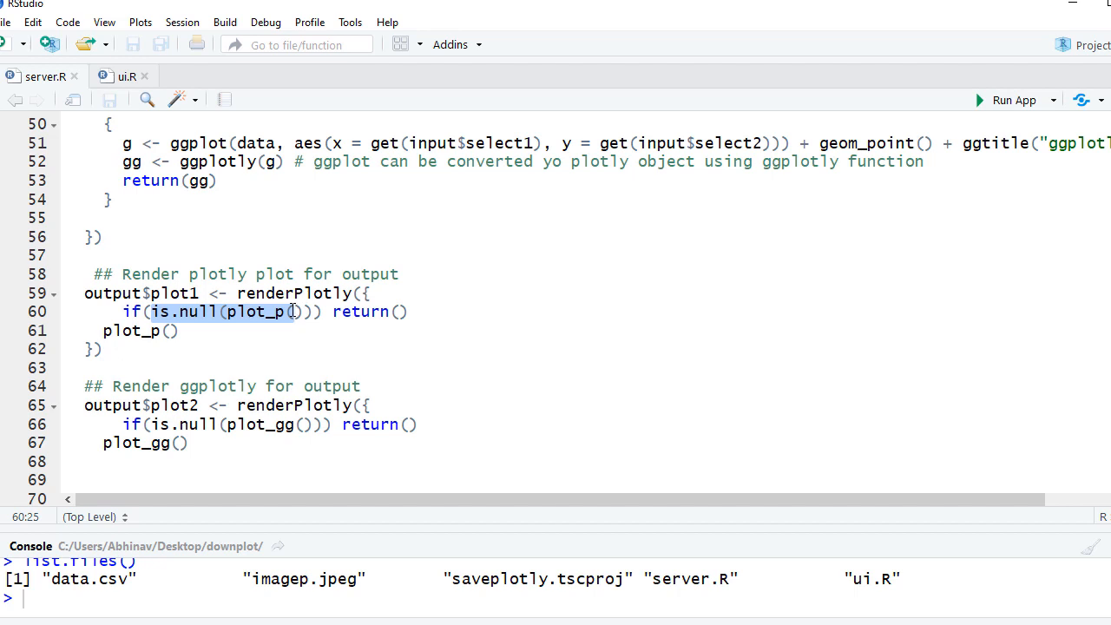
pyautogui.moveTo(409, 312); pyautogui.dragTo(314, 312)
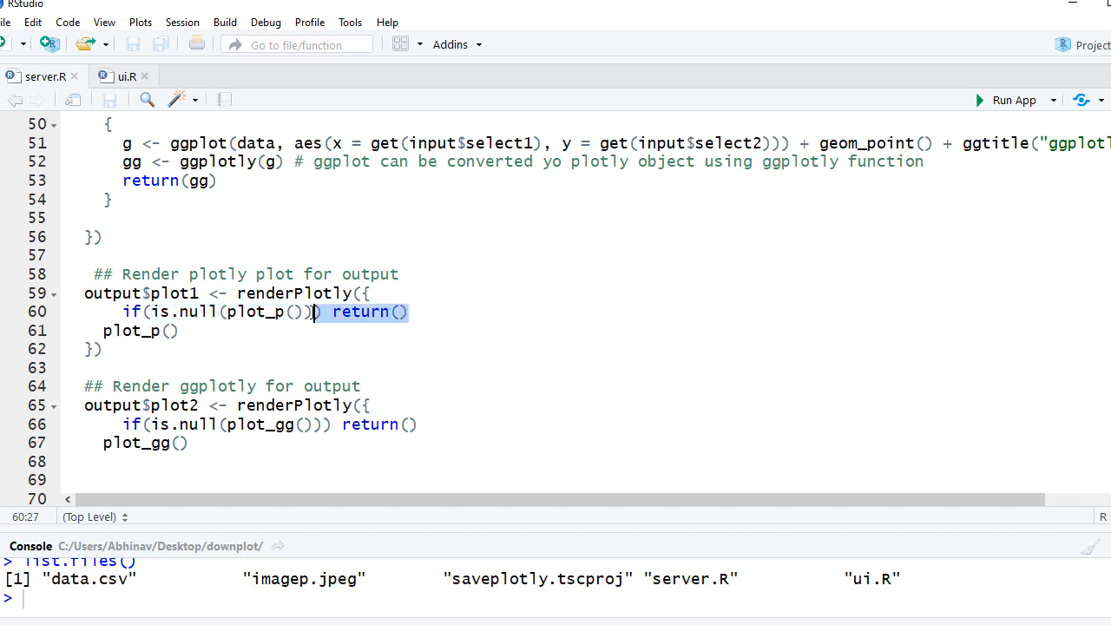
pyautogui.moveTo(181, 331); pyautogui.dragTo(104, 334)
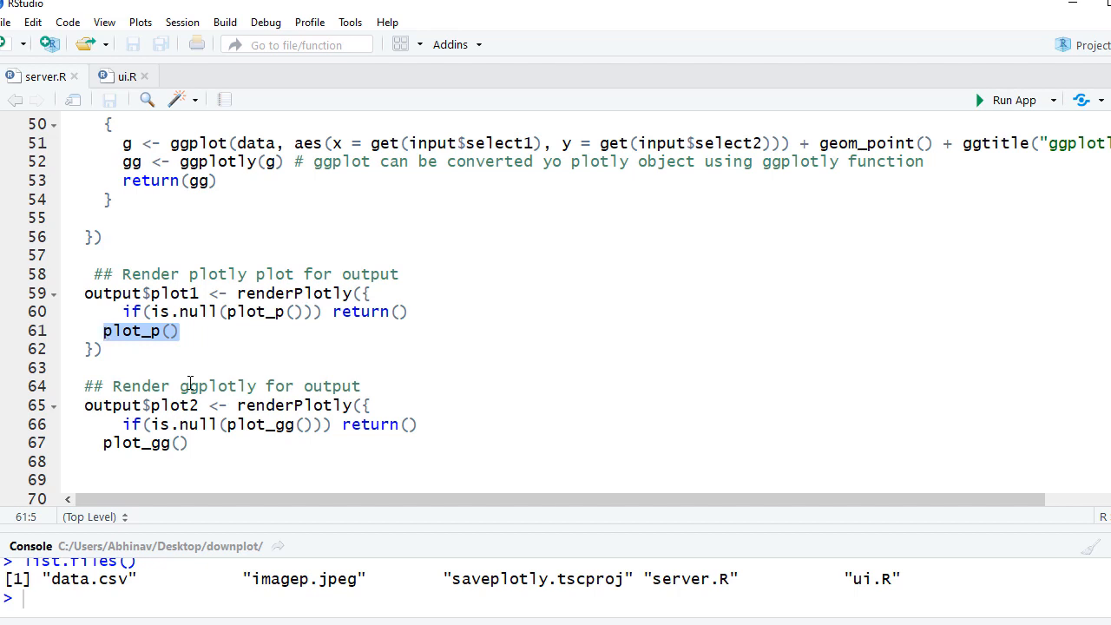
# Highlight plot_gg() in the ggplotly render block and the observeEvent save handler on line 73.
pyautogui.click(193, 444)
pyautogui.moveTo(192, 445); pyautogui.dragTo(105, 443)
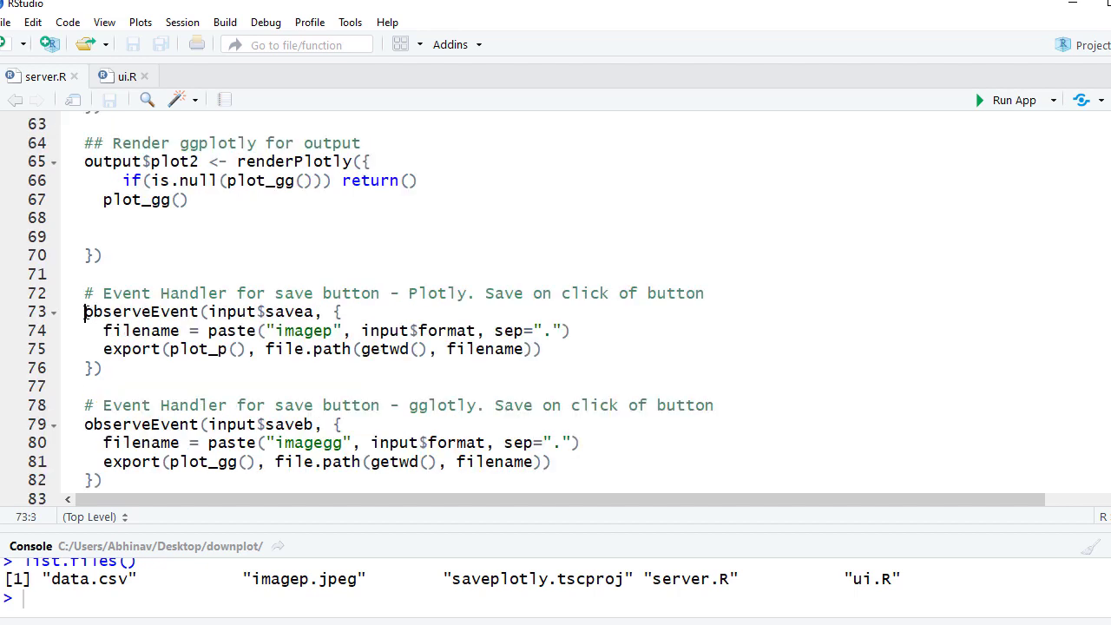
pyautogui.moveTo(84, 312); pyautogui.dragTo(200, 312)
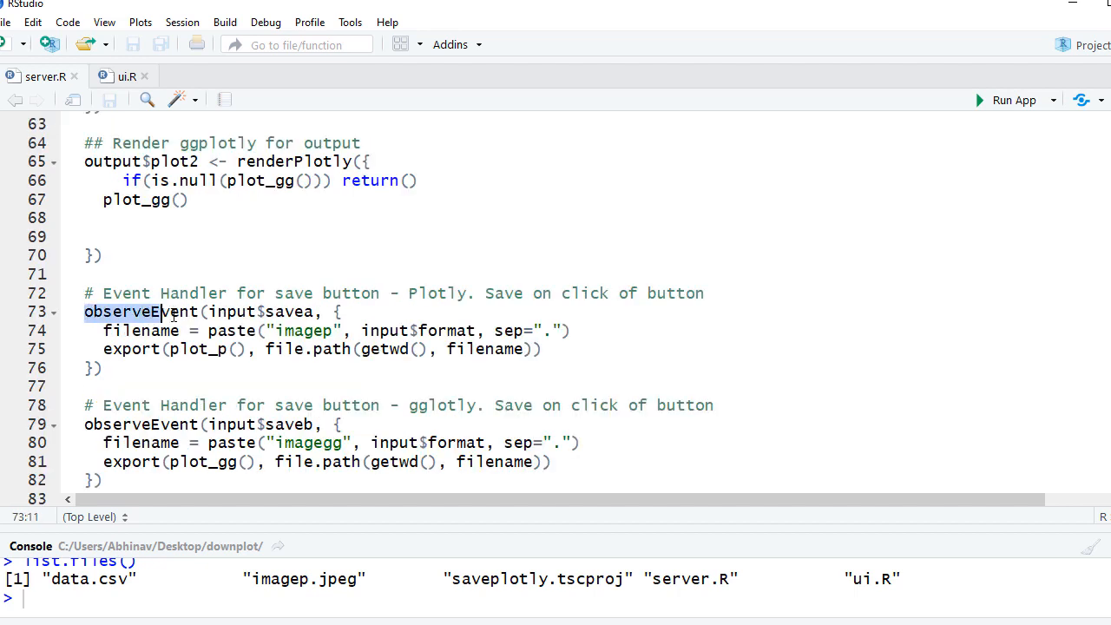
pyautogui.click(83, 426)
pyautogui.moveTo(84, 425); pyautogui.dragTo(208, 425)
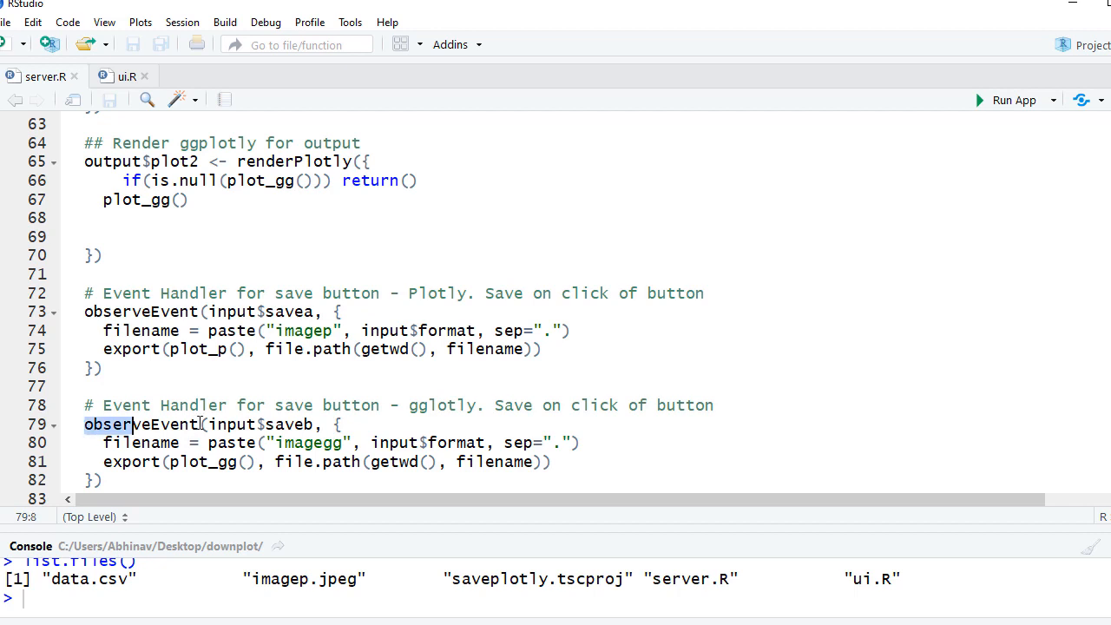
pyautogui.click(208, 313)
pyautogui.moveTo(209, 313); pyautogui.dragTo(308, 312)
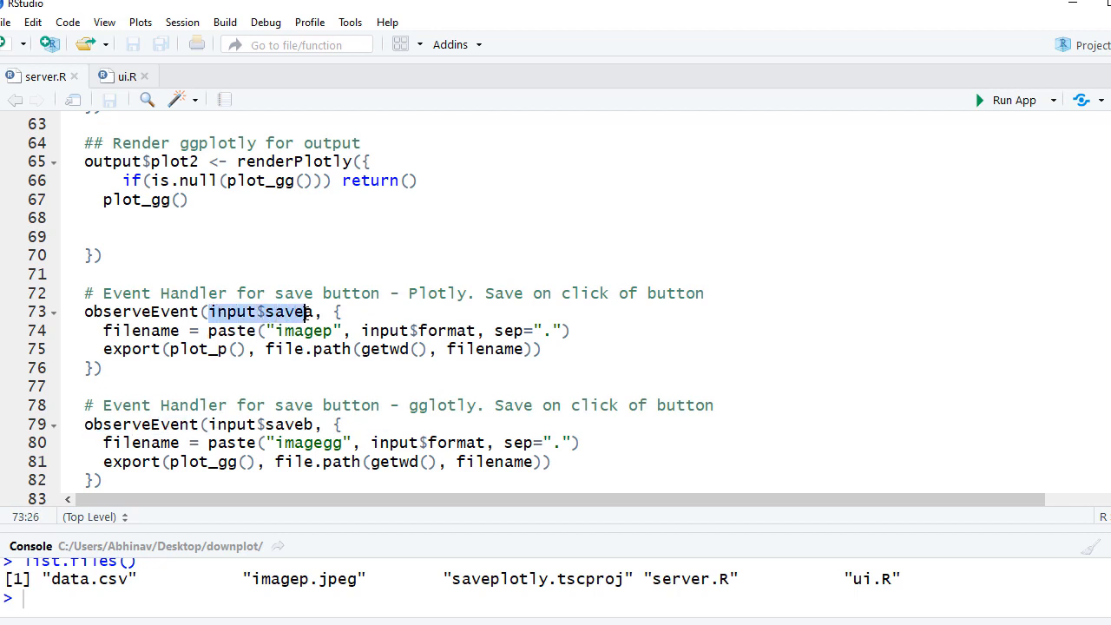
pyautogui.moveTo(176, 331); pyautogui.dragTo(313, 331)
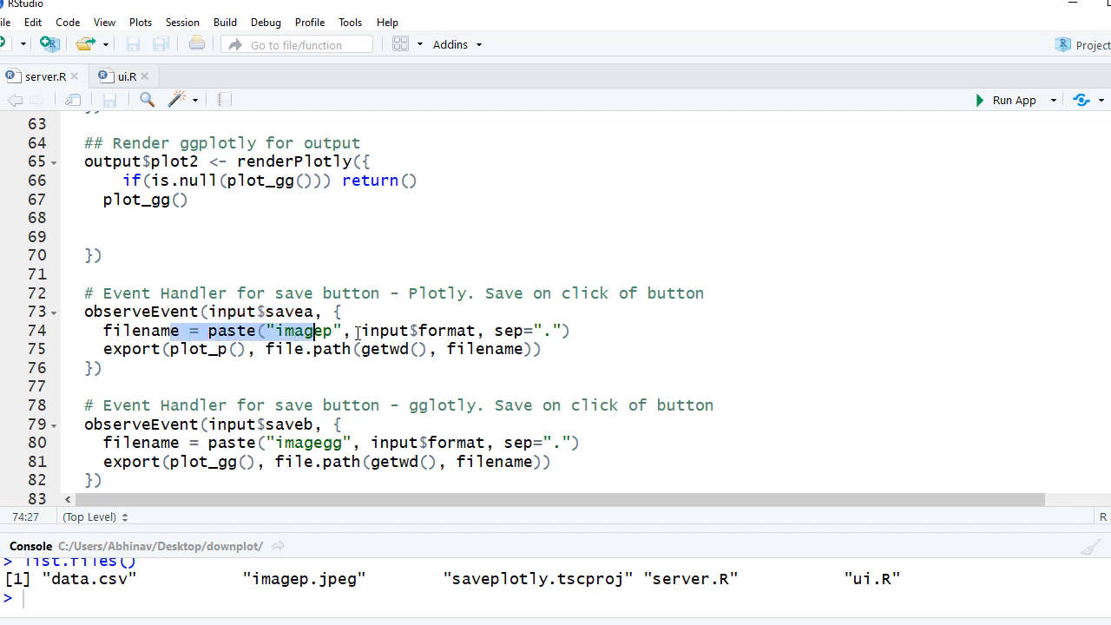
pyautogui.moveTo(362, 330); pyautogui.dragTo(479, 331)
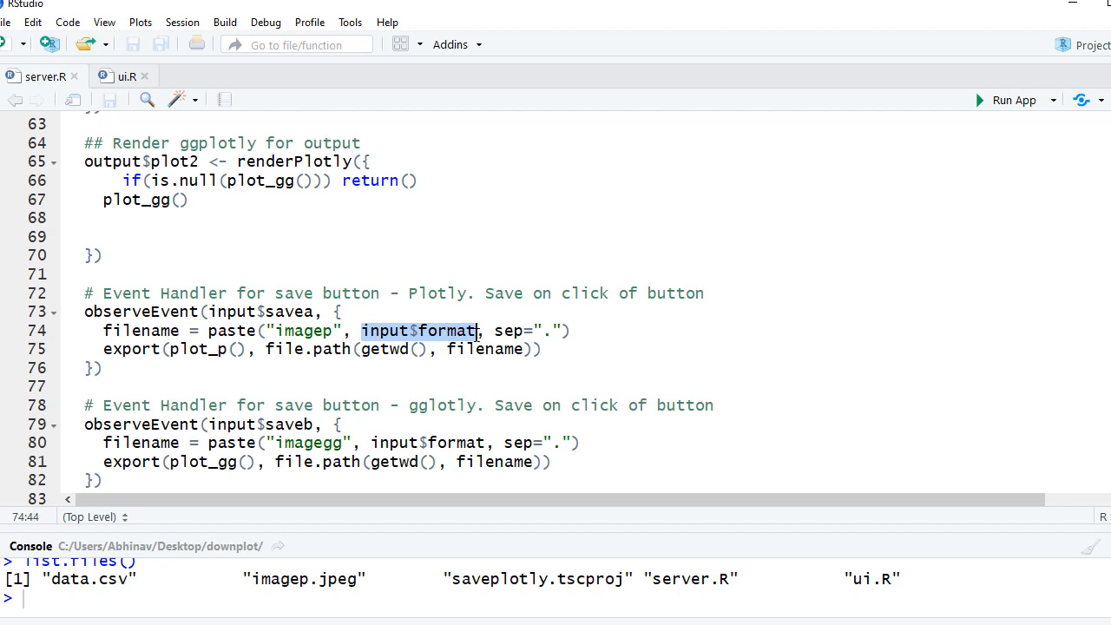
pyautogui.doubleClick(200, 349)
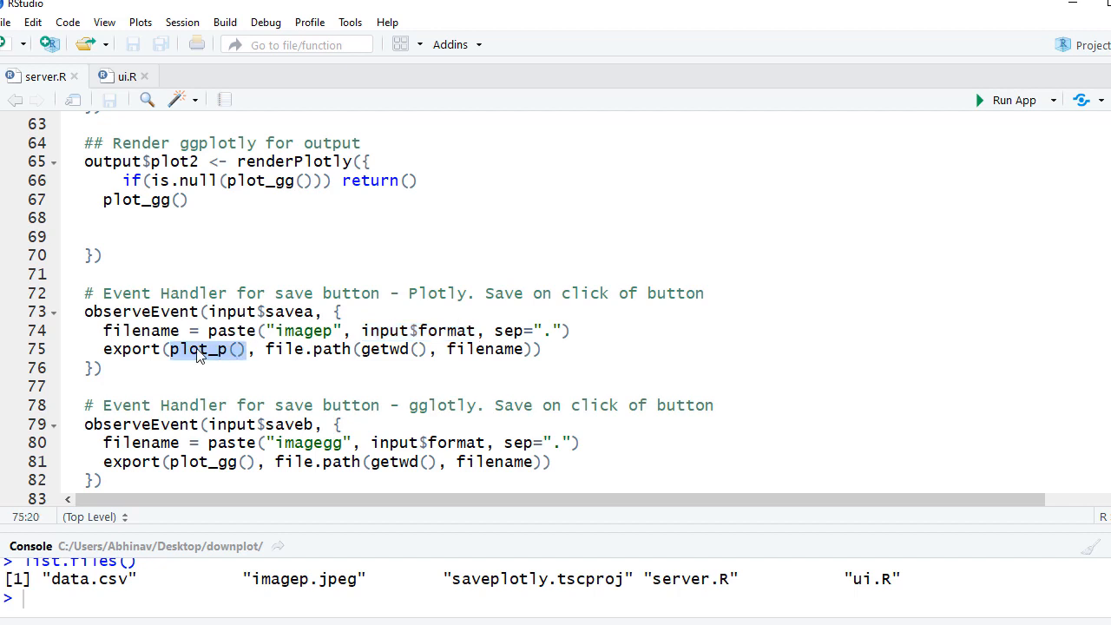
pyautogui.click(165, 349)
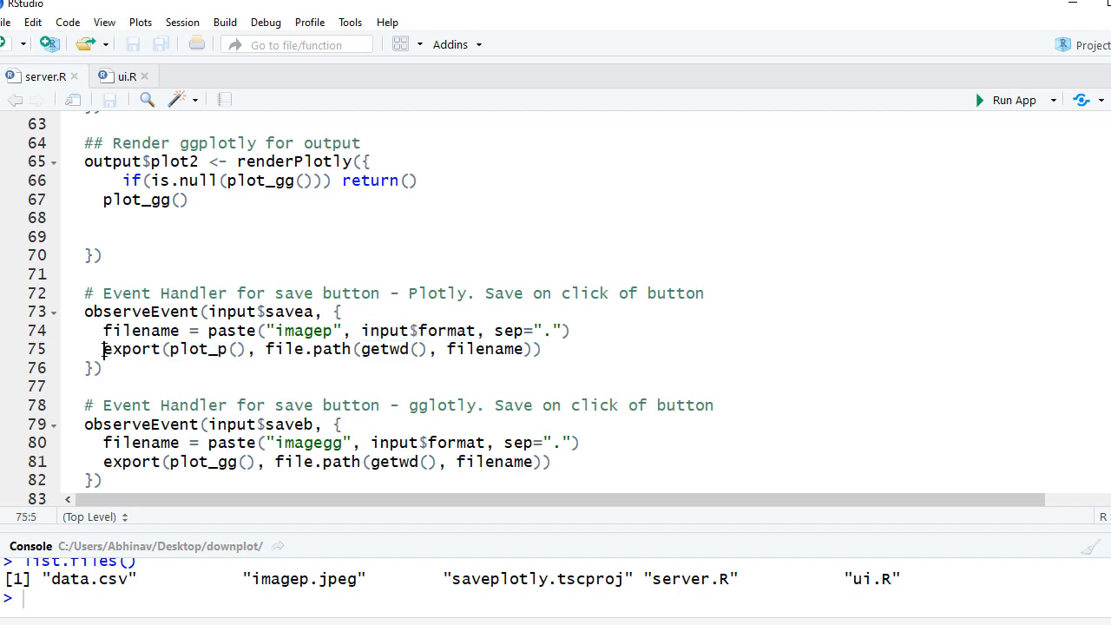
pyautogui.moveTo(102, 349); pyautogui.dragTo(249, 349)
pyautogui.click(170, 349)
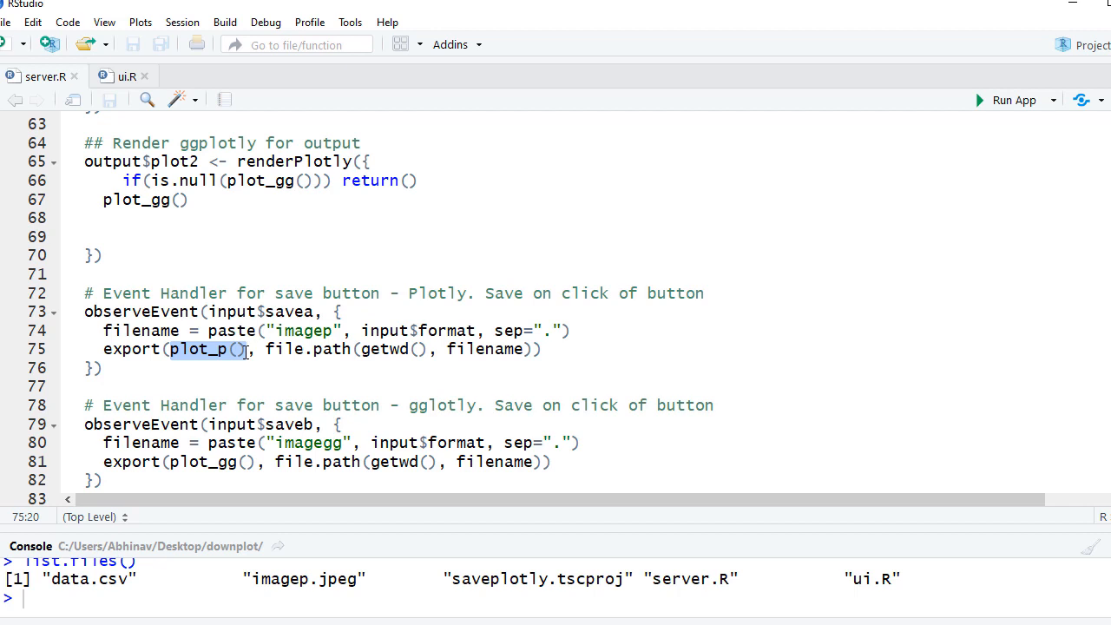
pyautogui.moveTo(265, 350); pyautogui.dragTo(360, 349)
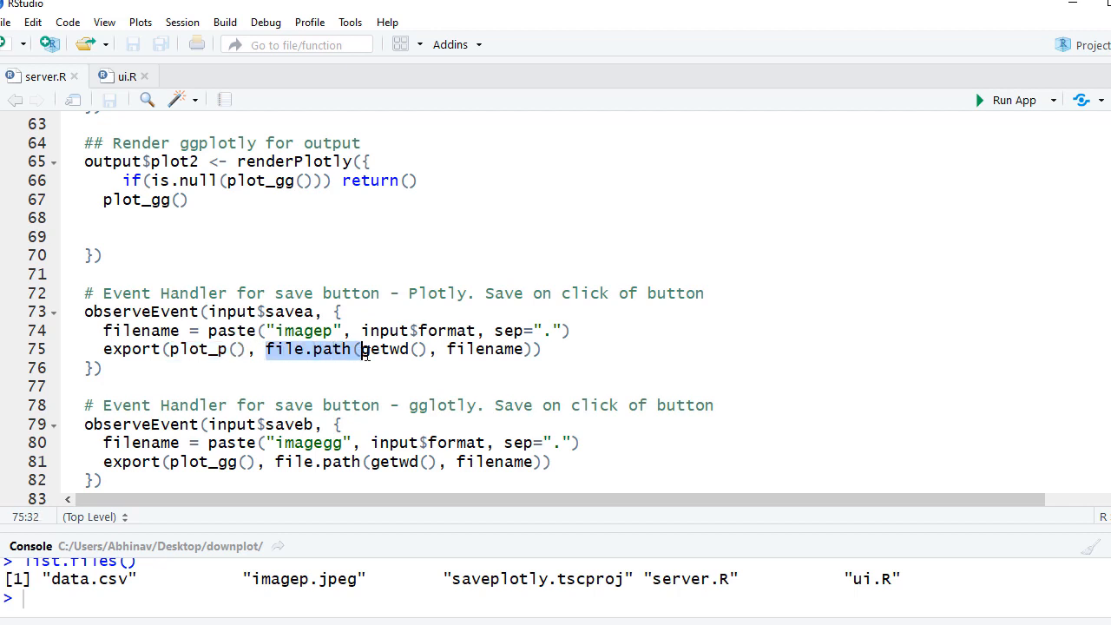
pyautogui.click(390, 349)
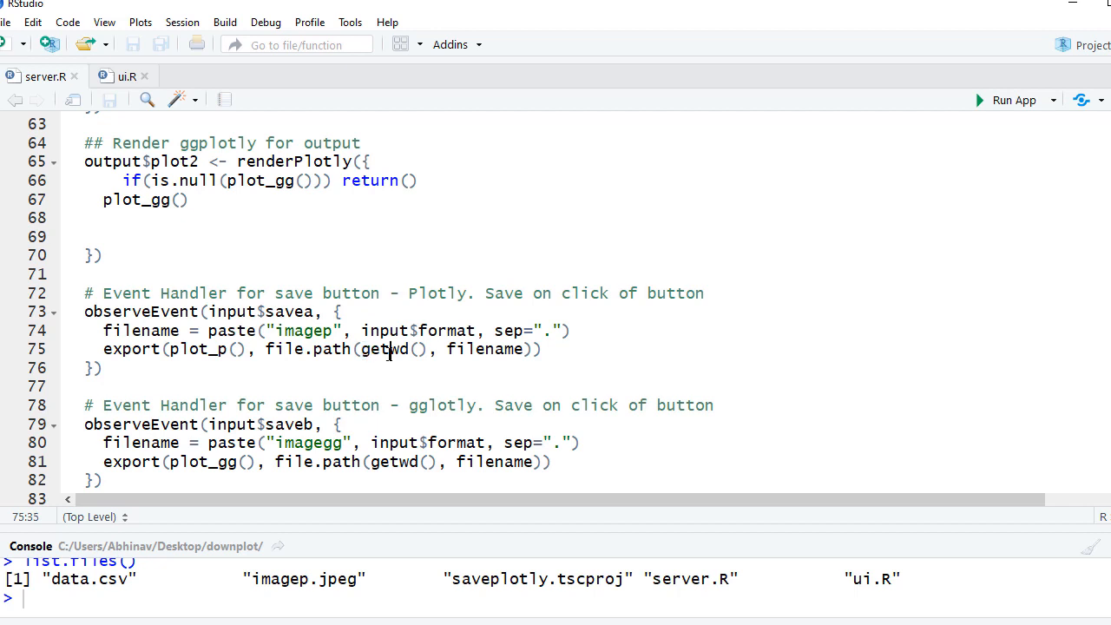
pyautogui.moveTo(447, 349)
pyautogui.mouseDown()
pyautogui.moveTo(507, 349)
pyautogui.moveTo(439, 330)
pyautogui.mouseUp()
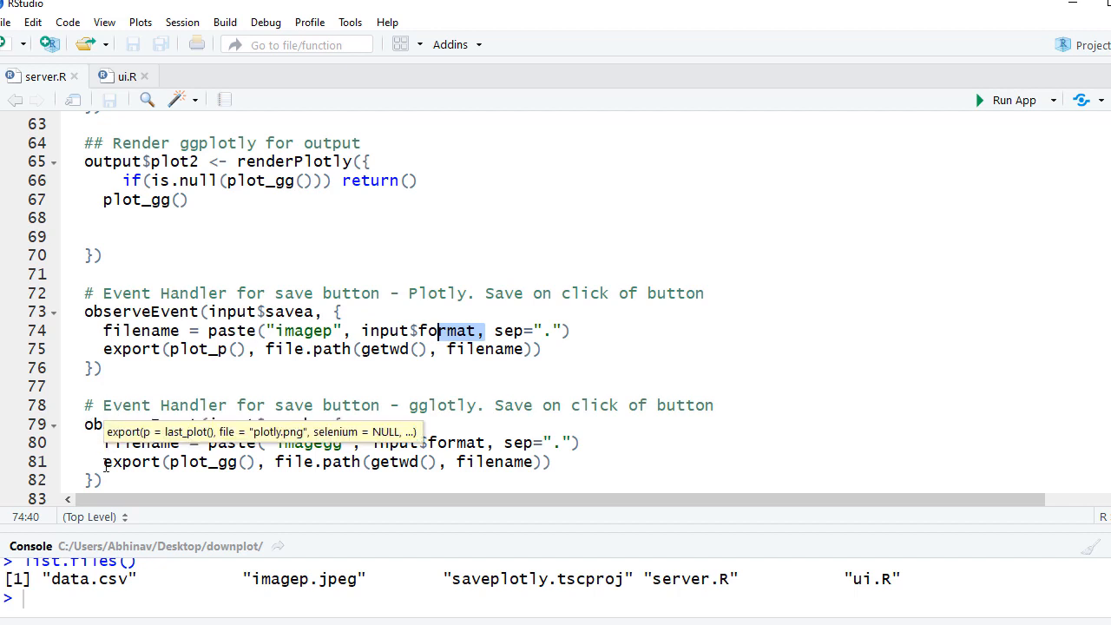
pyautogui.click(300, 396)
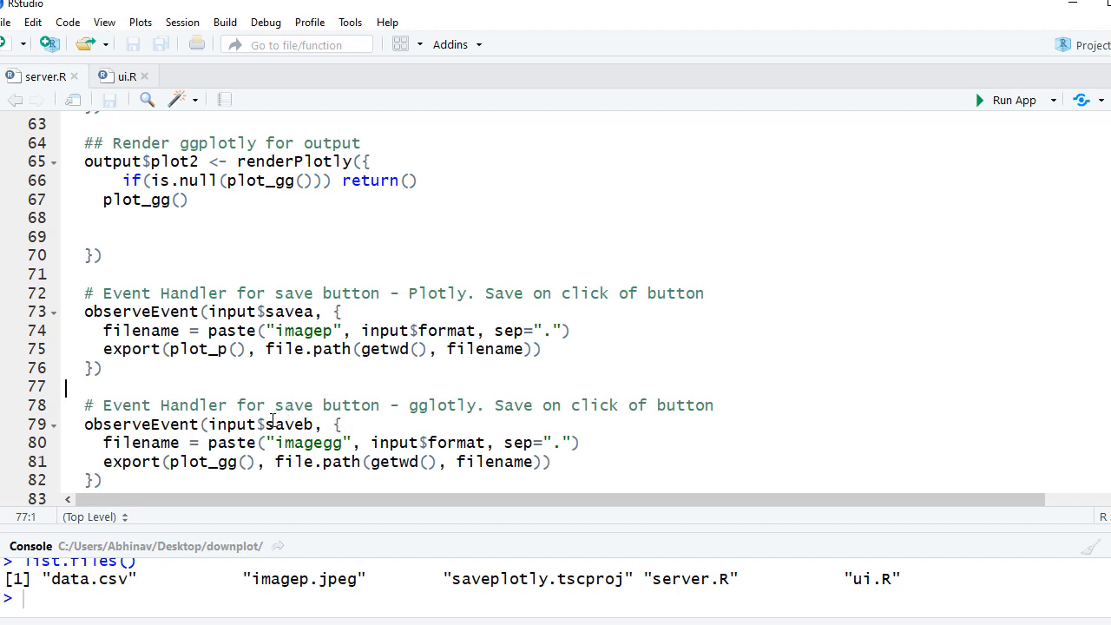
pyautogui.moveTo(122, 463); pyautogui.dragTo(145, 466)
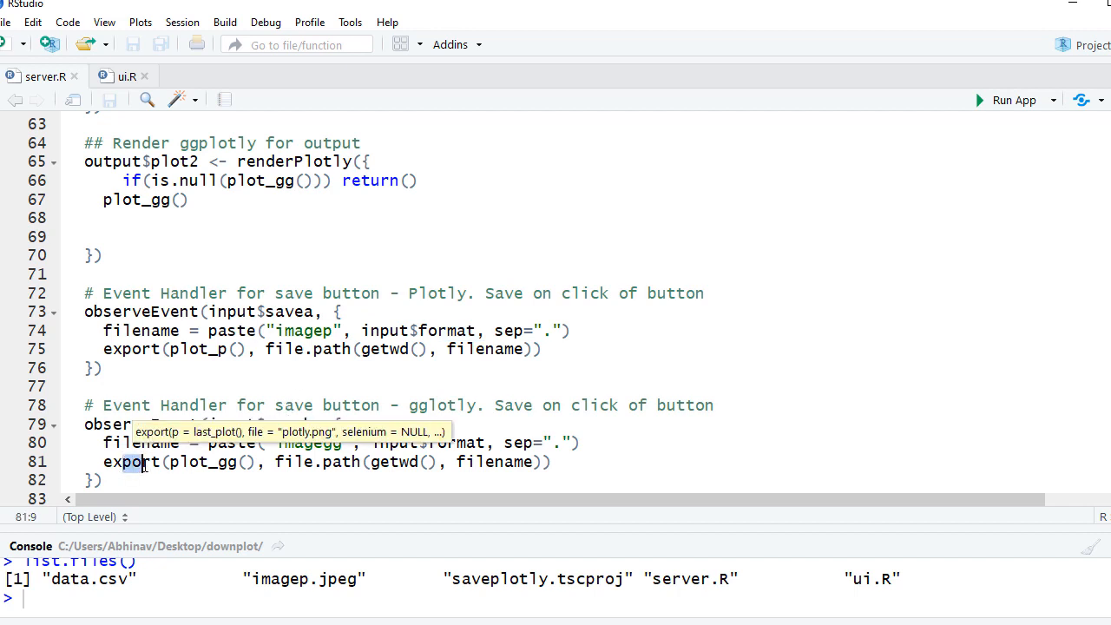
pyautogui.moveTo(170, 462); pyautogui.dragTo(257, 467)
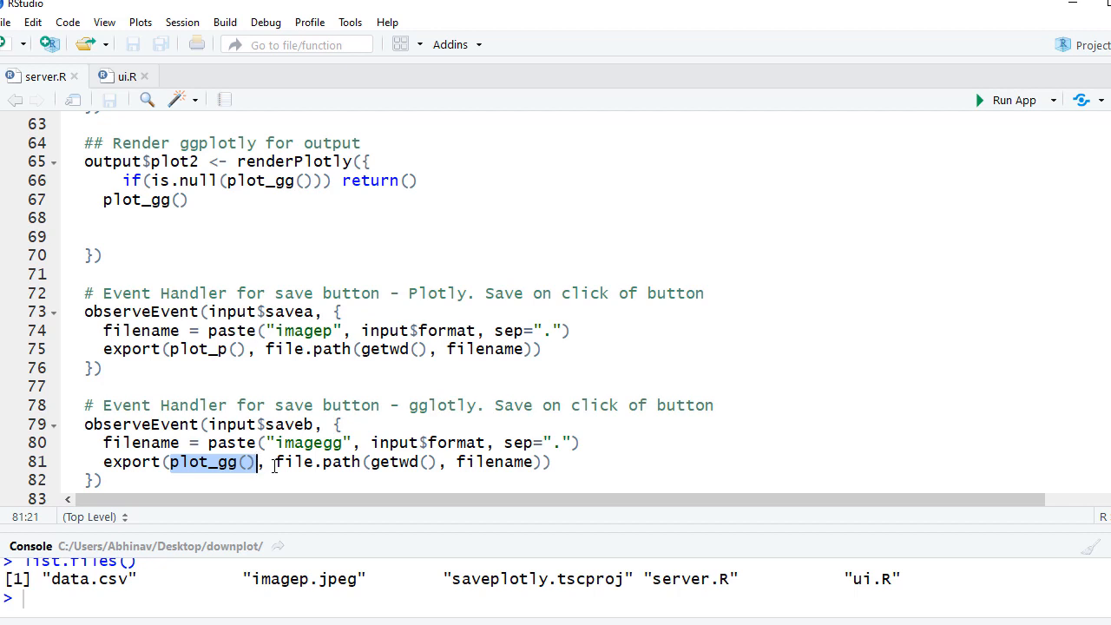
pyautogui.moveTo(275, 462); pyautogui.dragTo(360, 462)
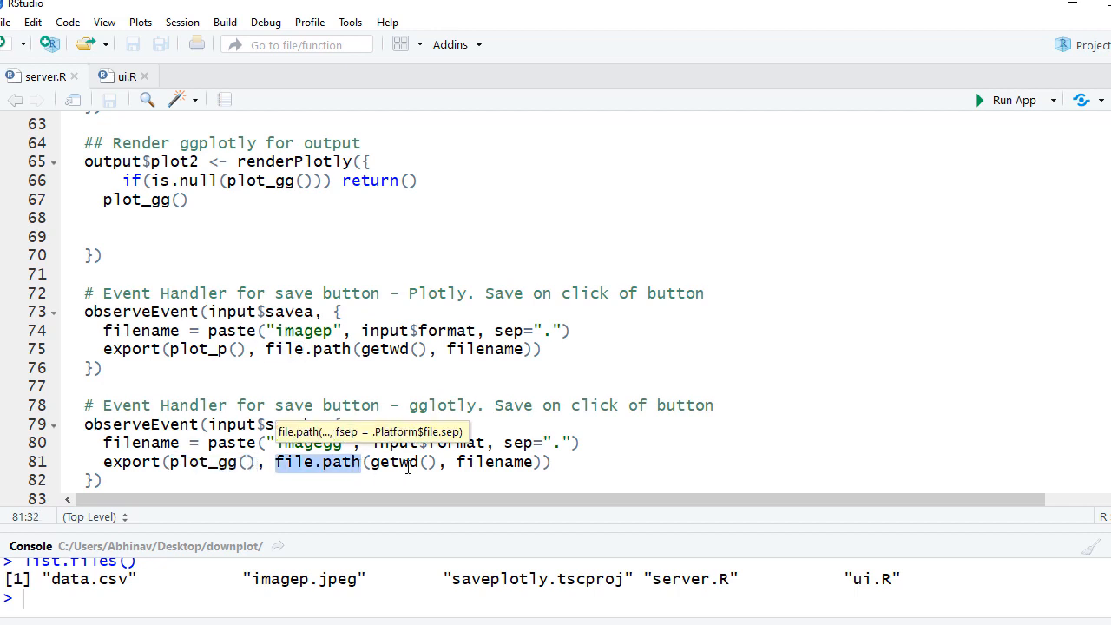
pyautogui.moveTo(425, 462); pyautogui.dragTo(451, 462)
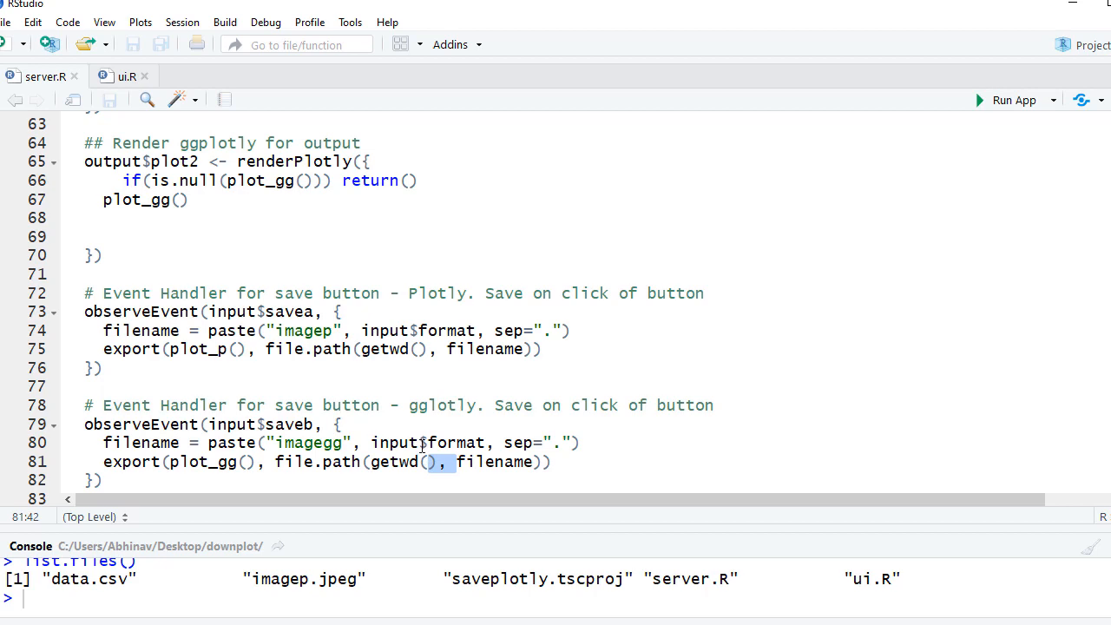